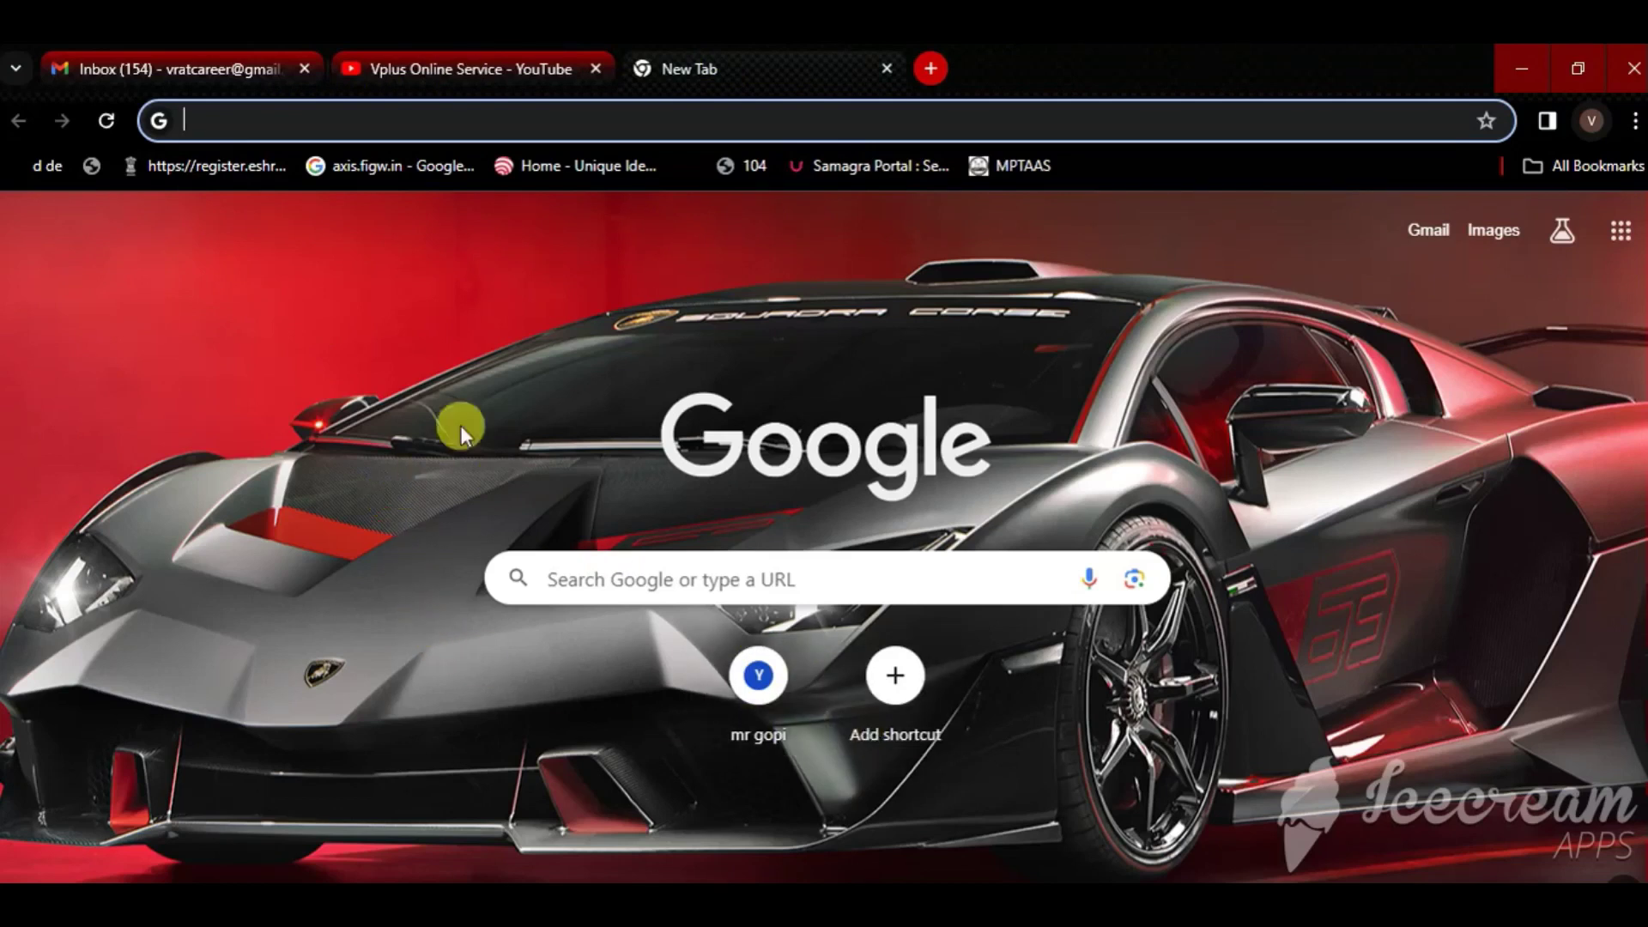
- Search the web for "mptaas" and open the tribal.mp.gov.in MPTAASC login page, dismissing its introductory notice
{"action": "left_click", "coordinate": [255, 118]}
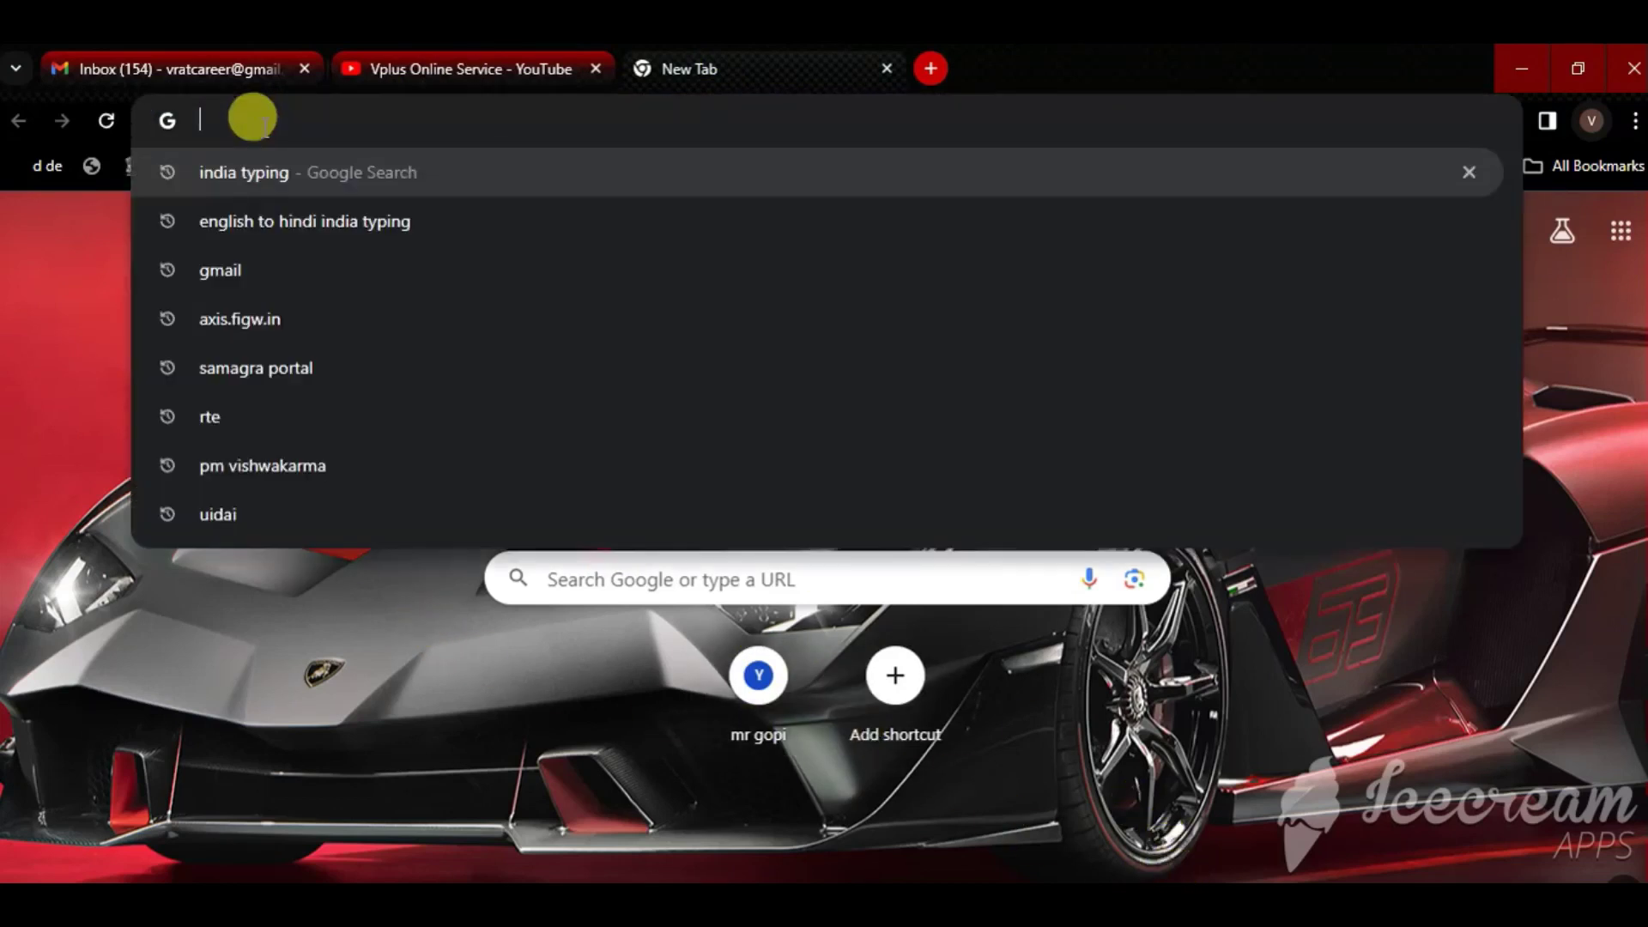
{"action": "type", "text": "mptaas"}
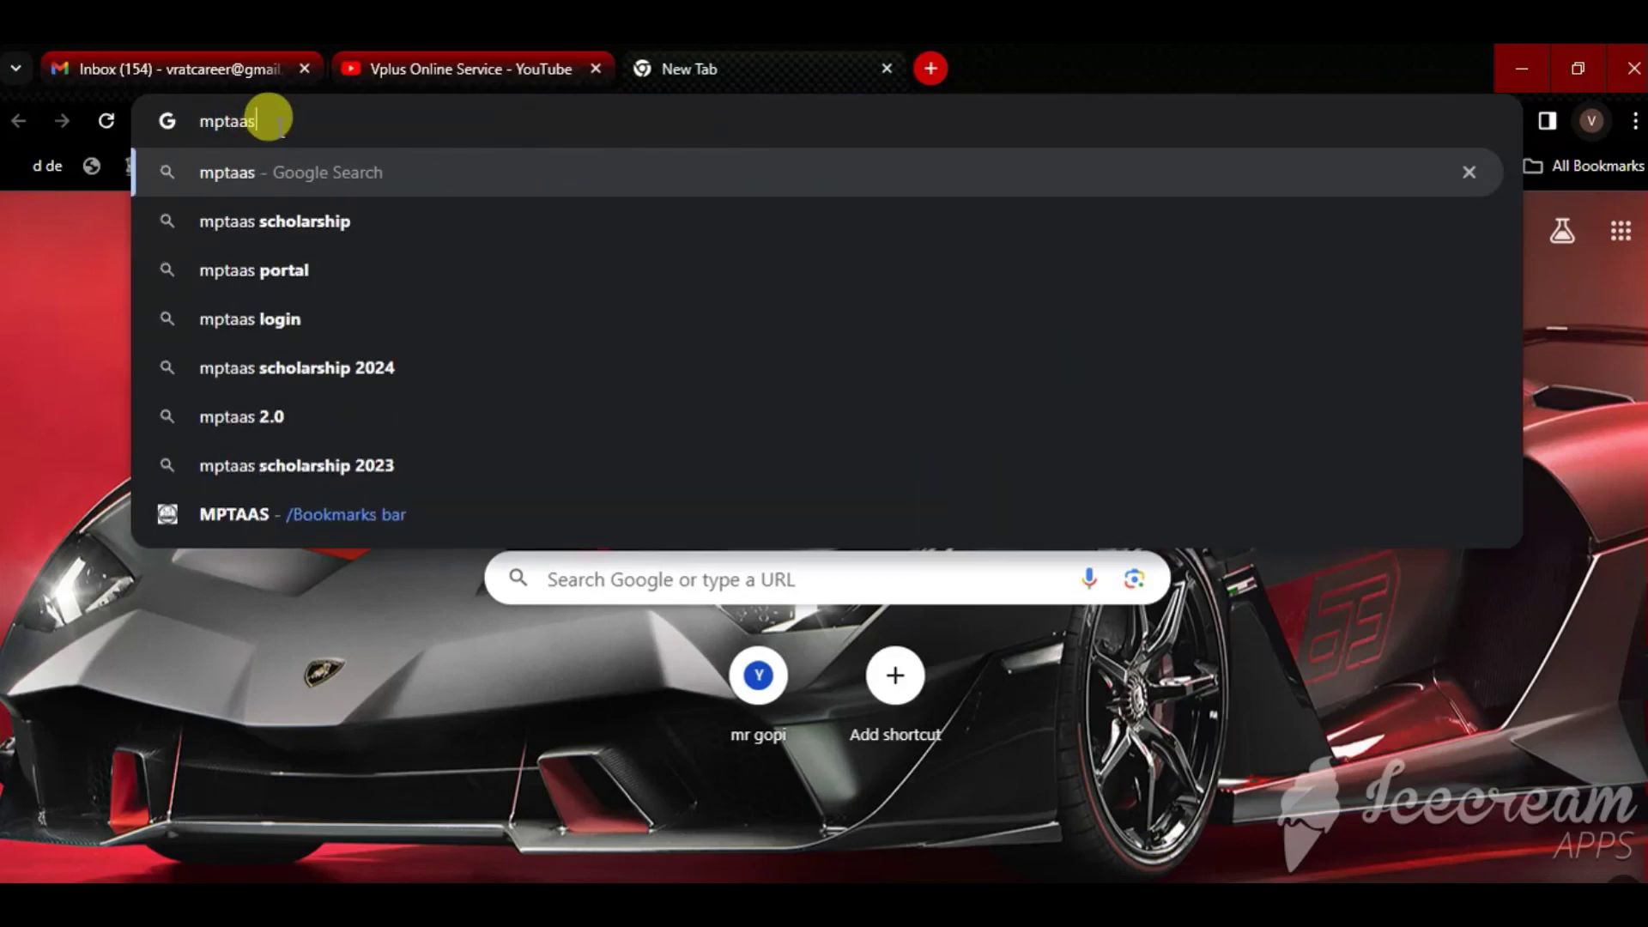
{"action": "key", "text": "Return"}
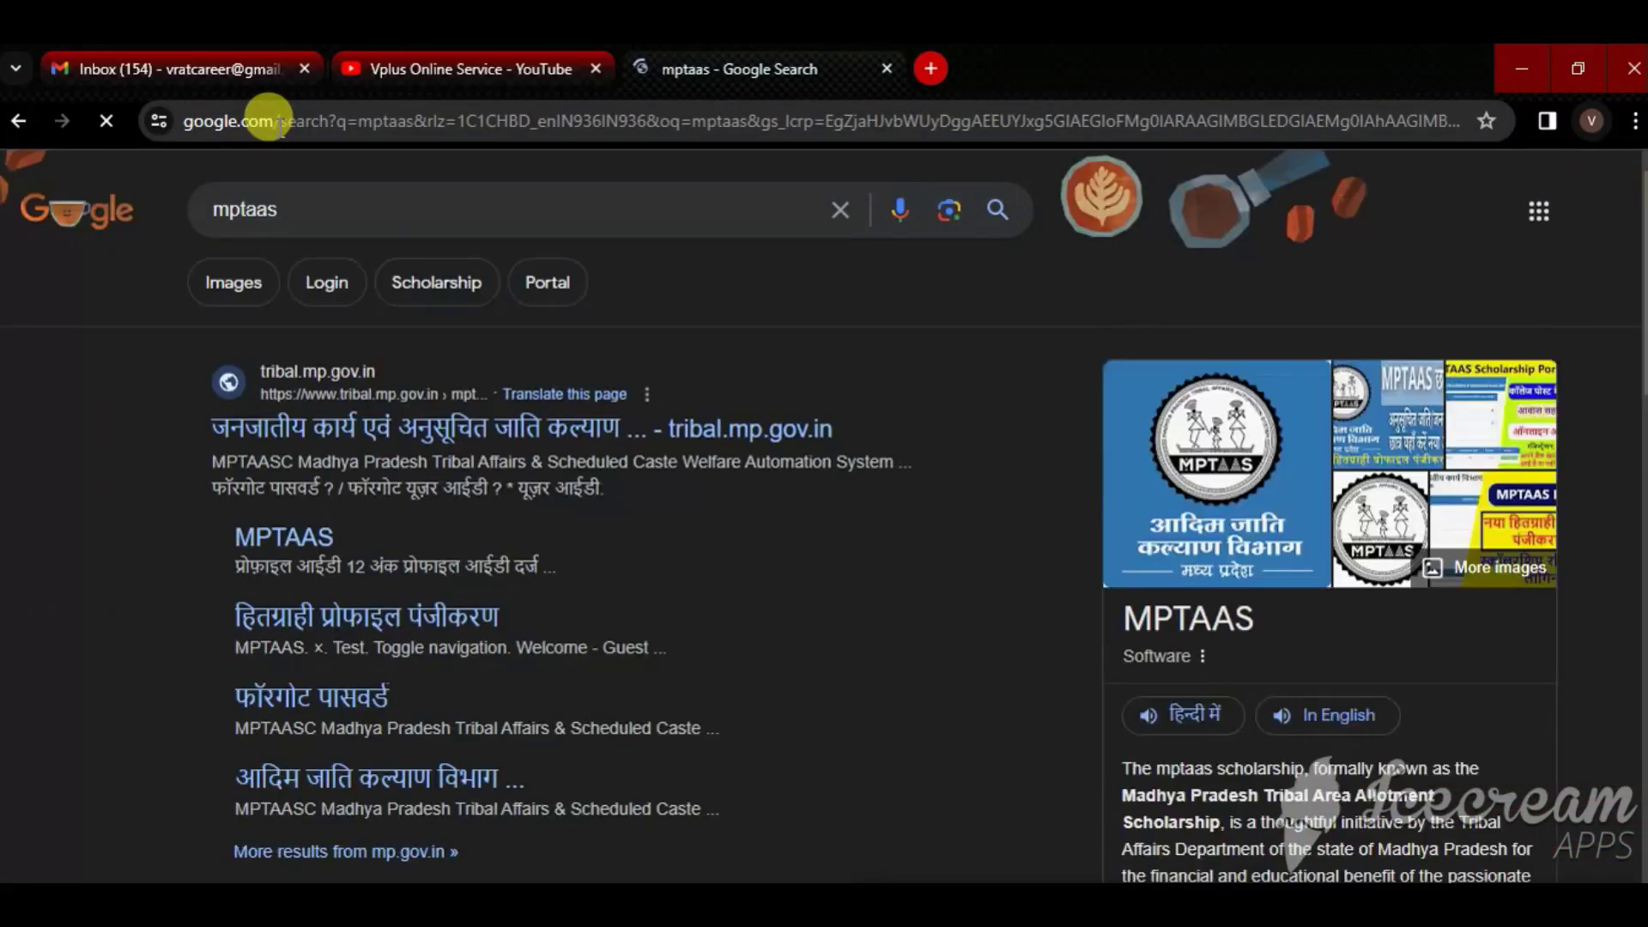
{"action": "left_click", "coordinate": [306, 429]}
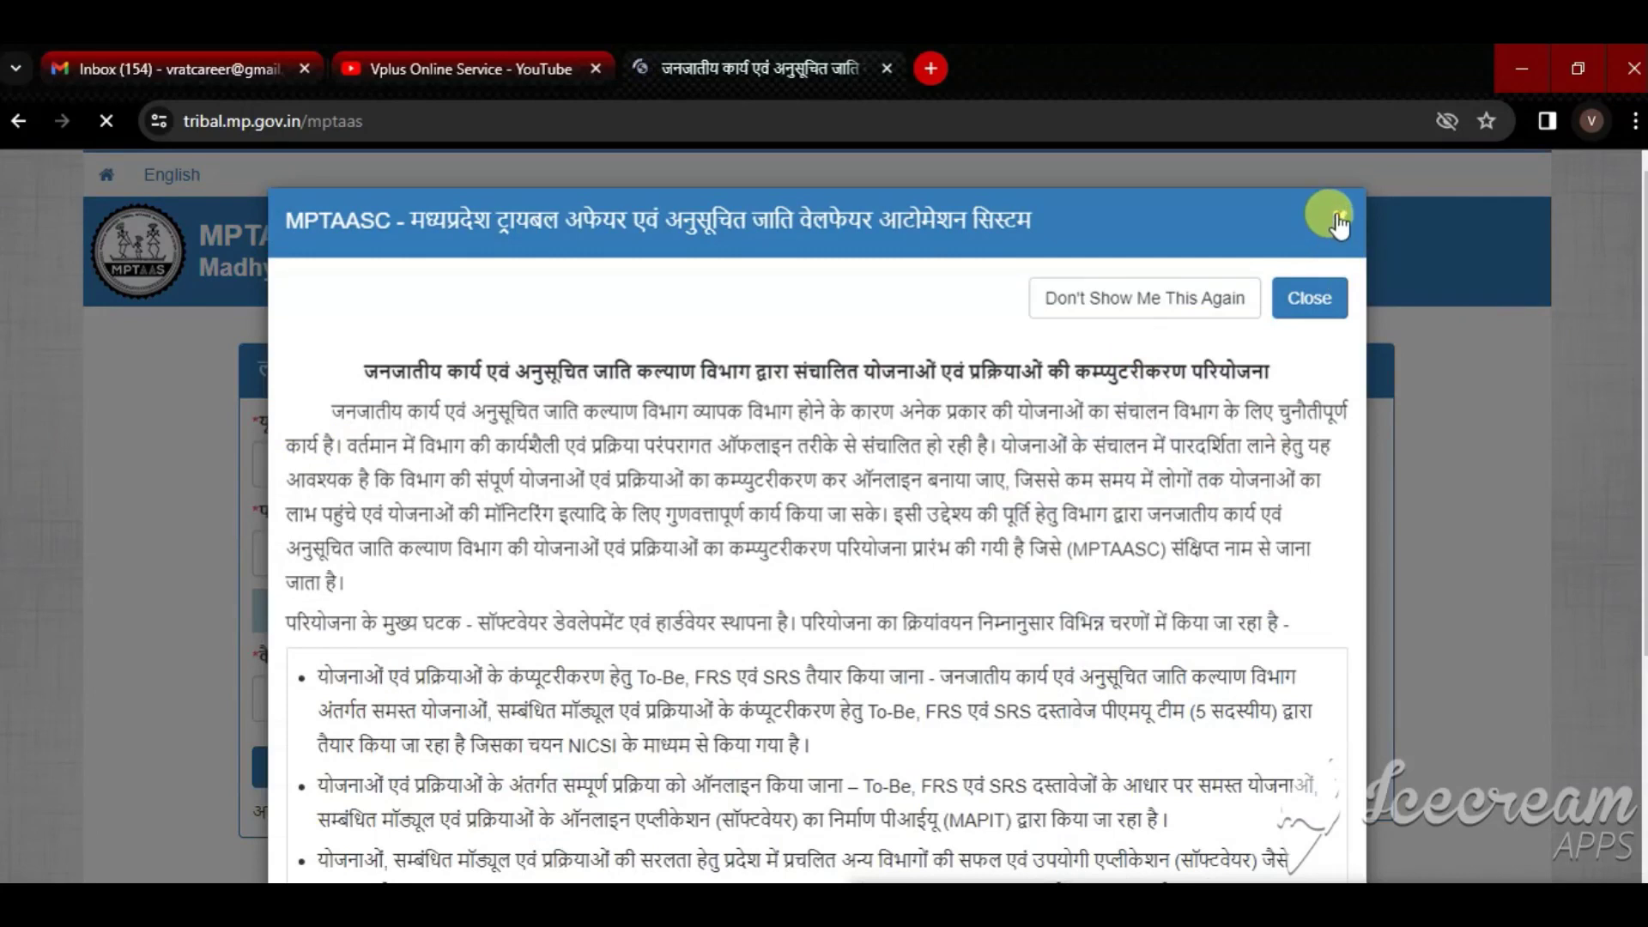
{"action": "left_click", "coordinate": [1326, 221]}
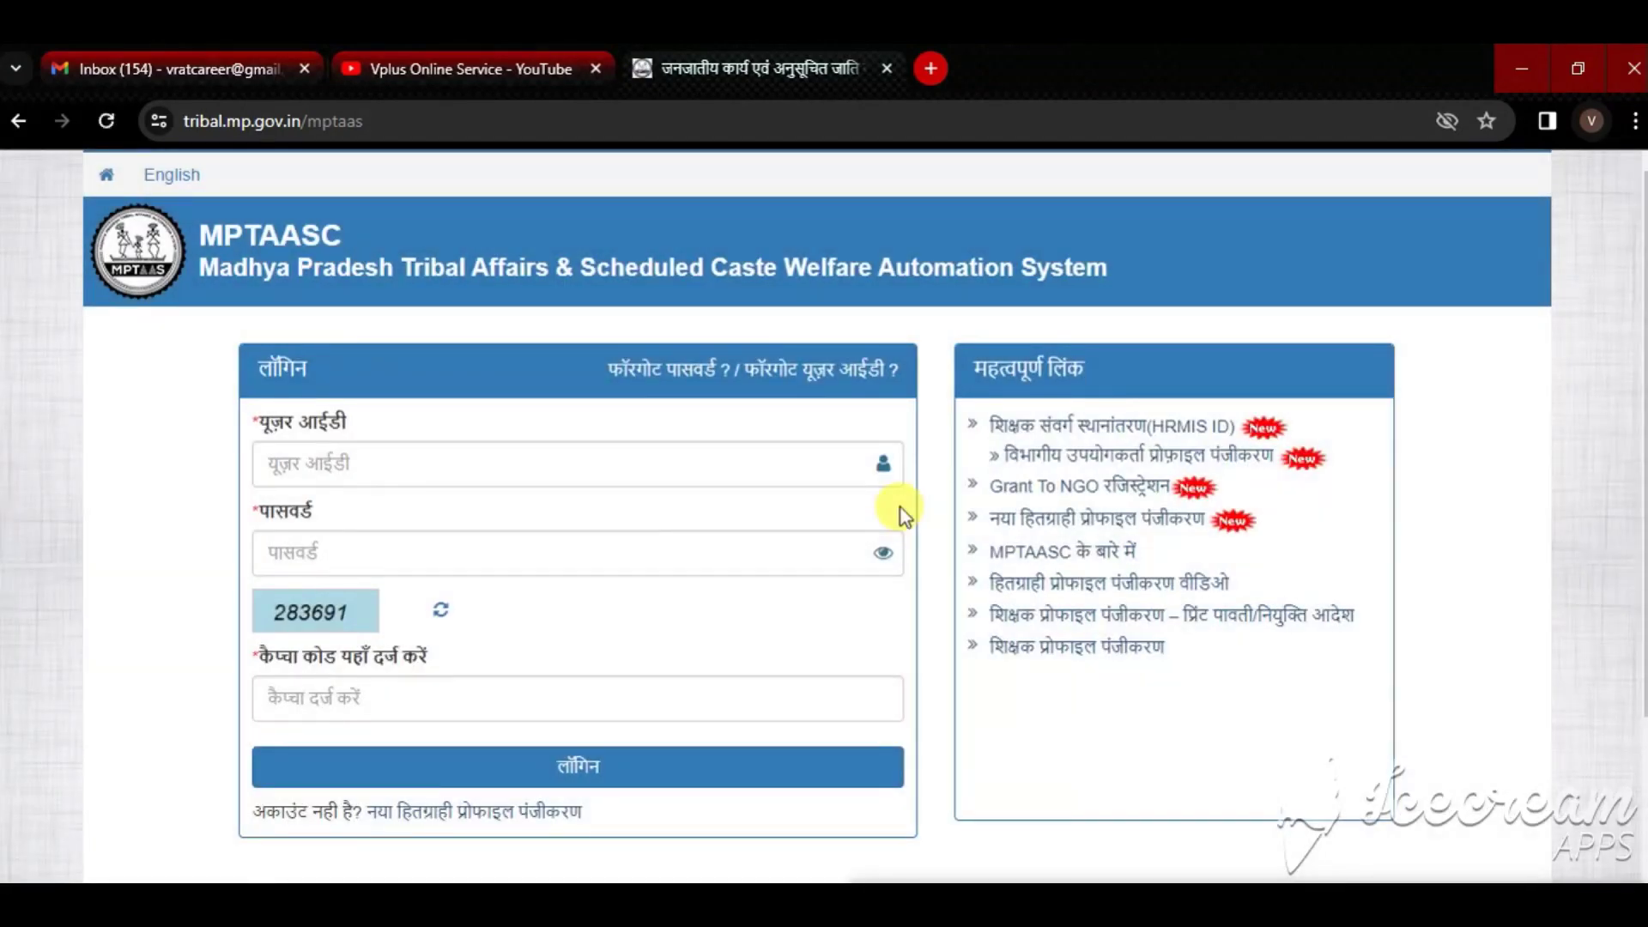
{"action": "left_click", "coordinate": [383, 483]}
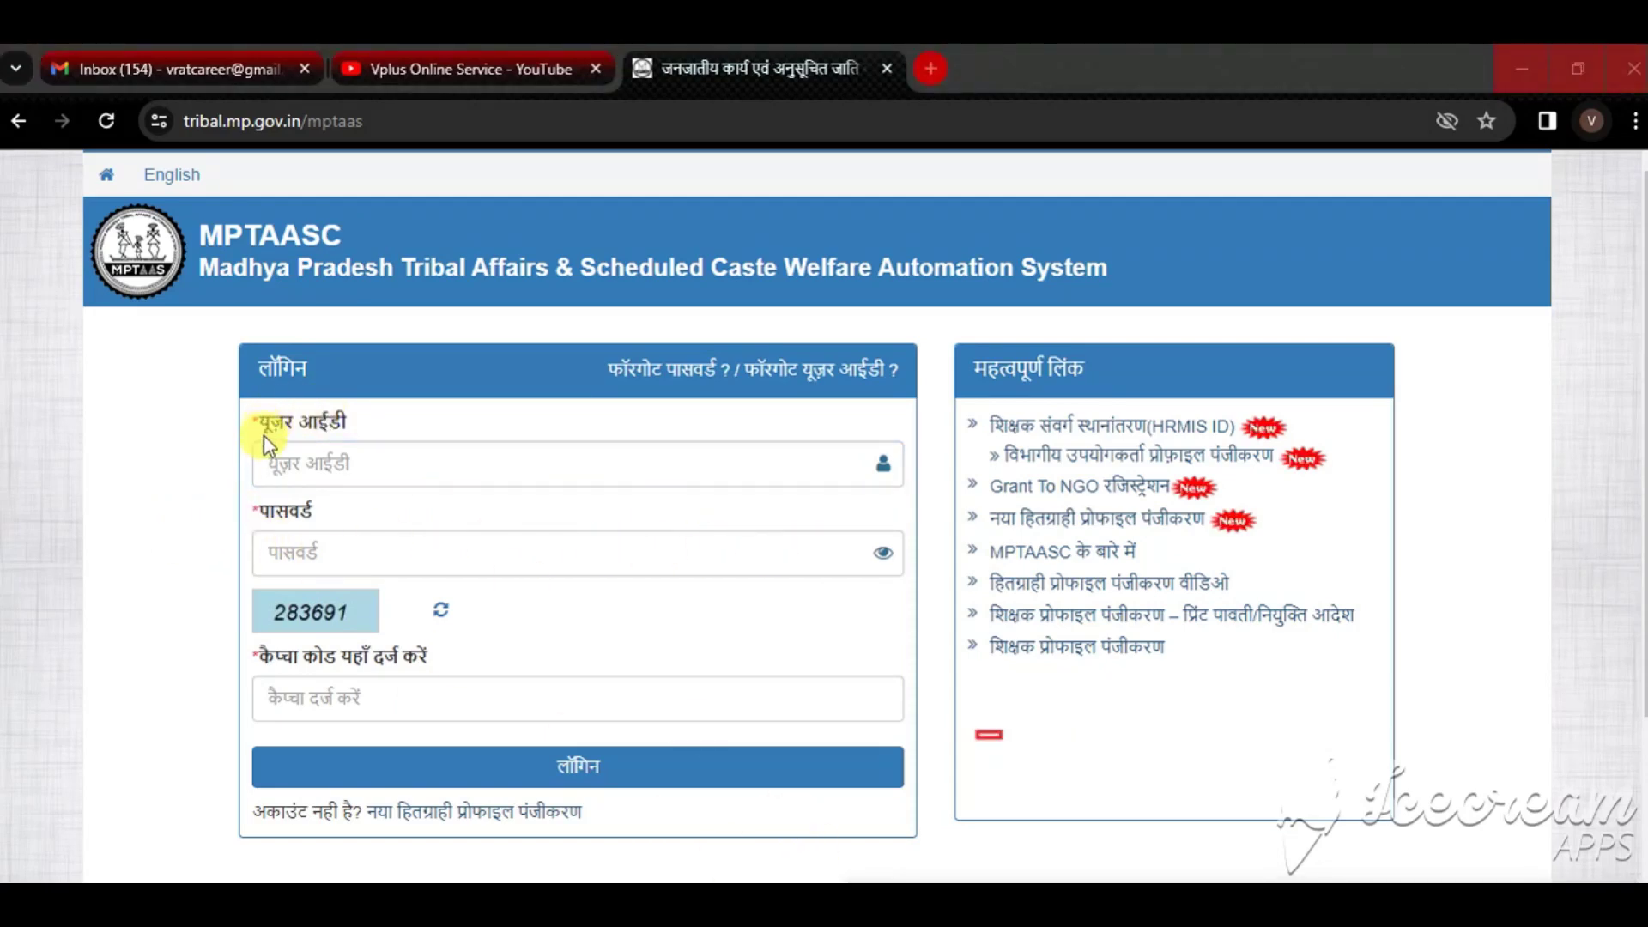
{"action": "left_click_drag", "start_coordinate": [281, 458], "coordinate": [539, 486]}
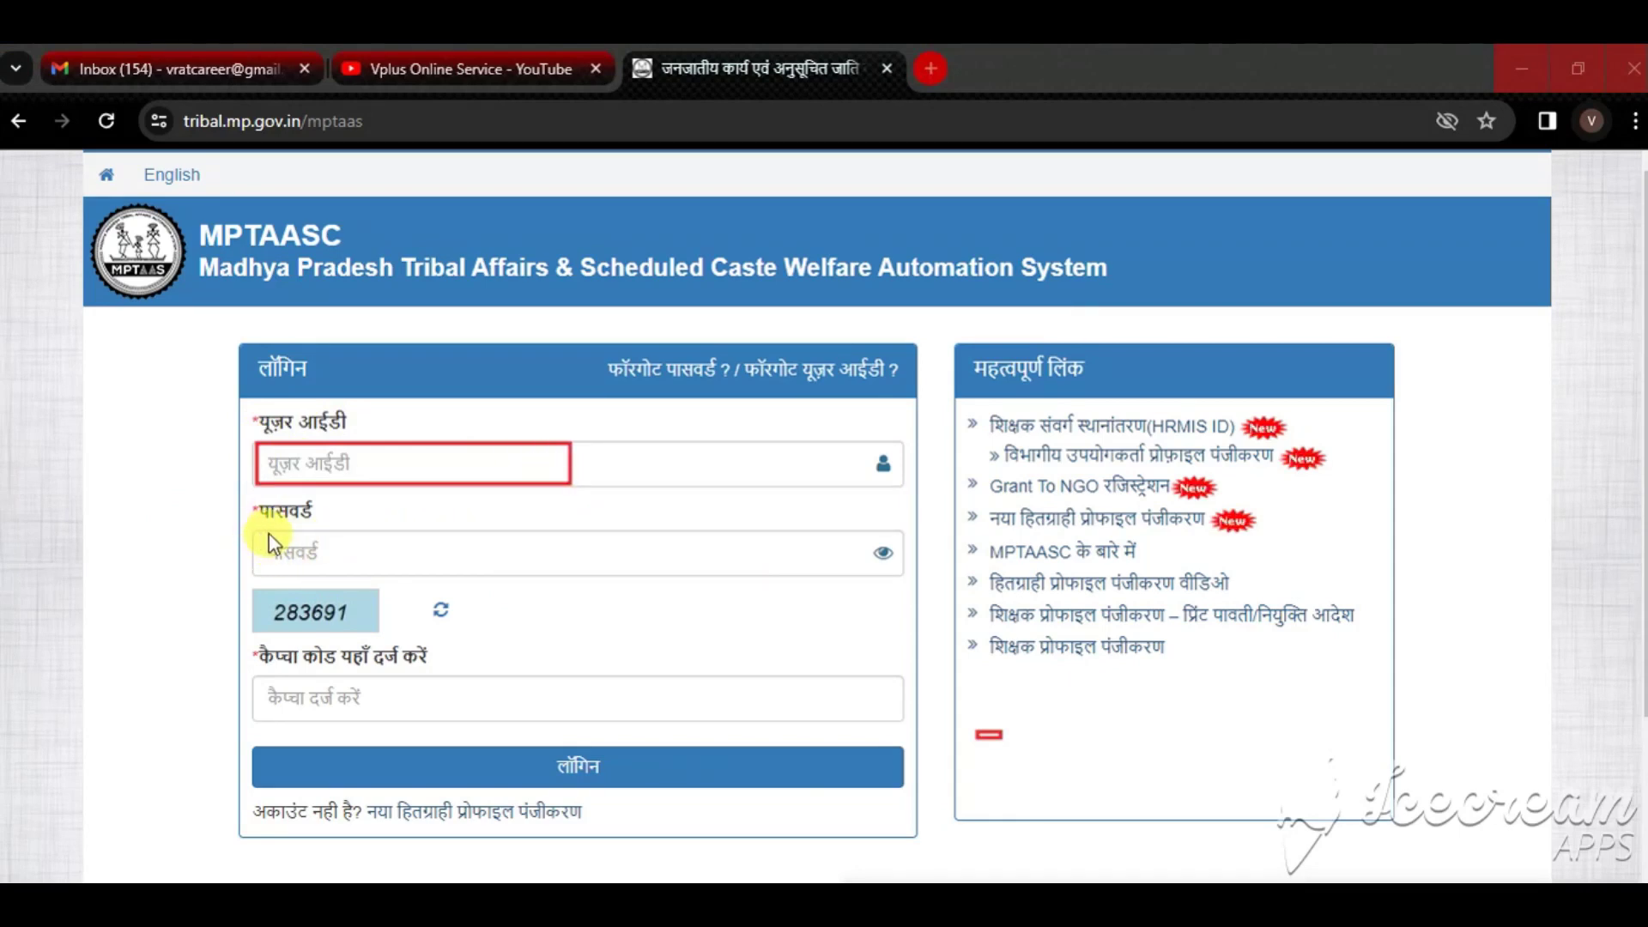
{"action": "mouse_move", "coordinate": [266, 532]}
{"action": "left_mouse_down"}
{"action": "mouse_move", "coordinate": [403, 580]}
{"action": "mouse_move", "coordinate": [546, 575]}
{"action": "left_mouse_up"}
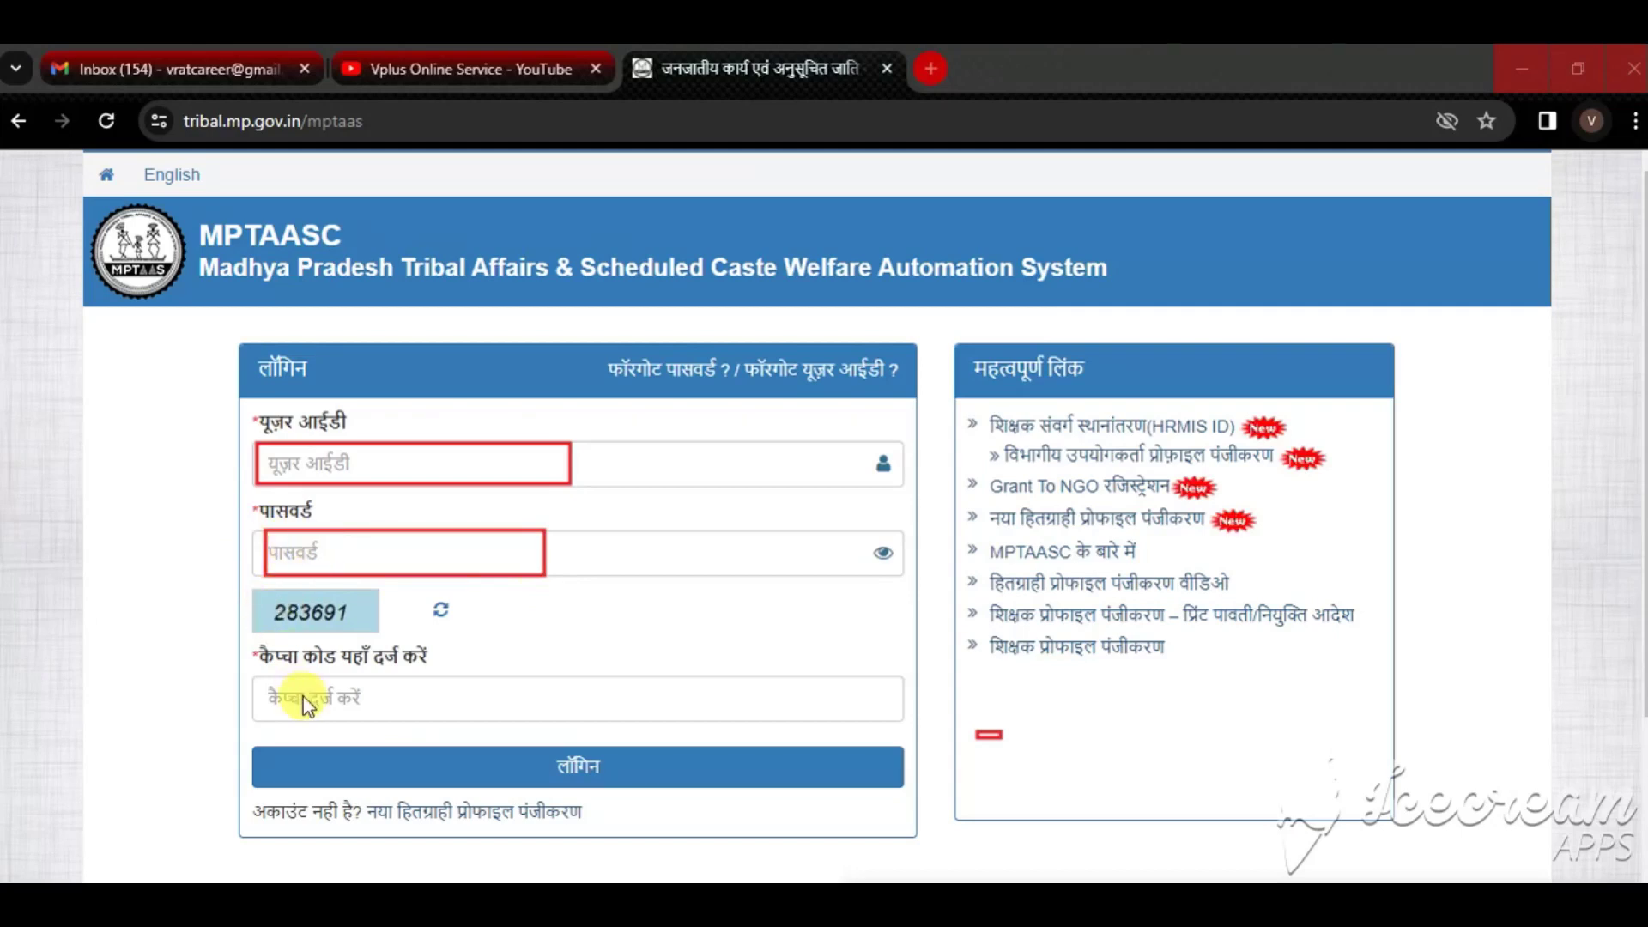
{"action": "left_click_drag", "start_coordinate": [270, 677], "coordinate": [421, 712]}
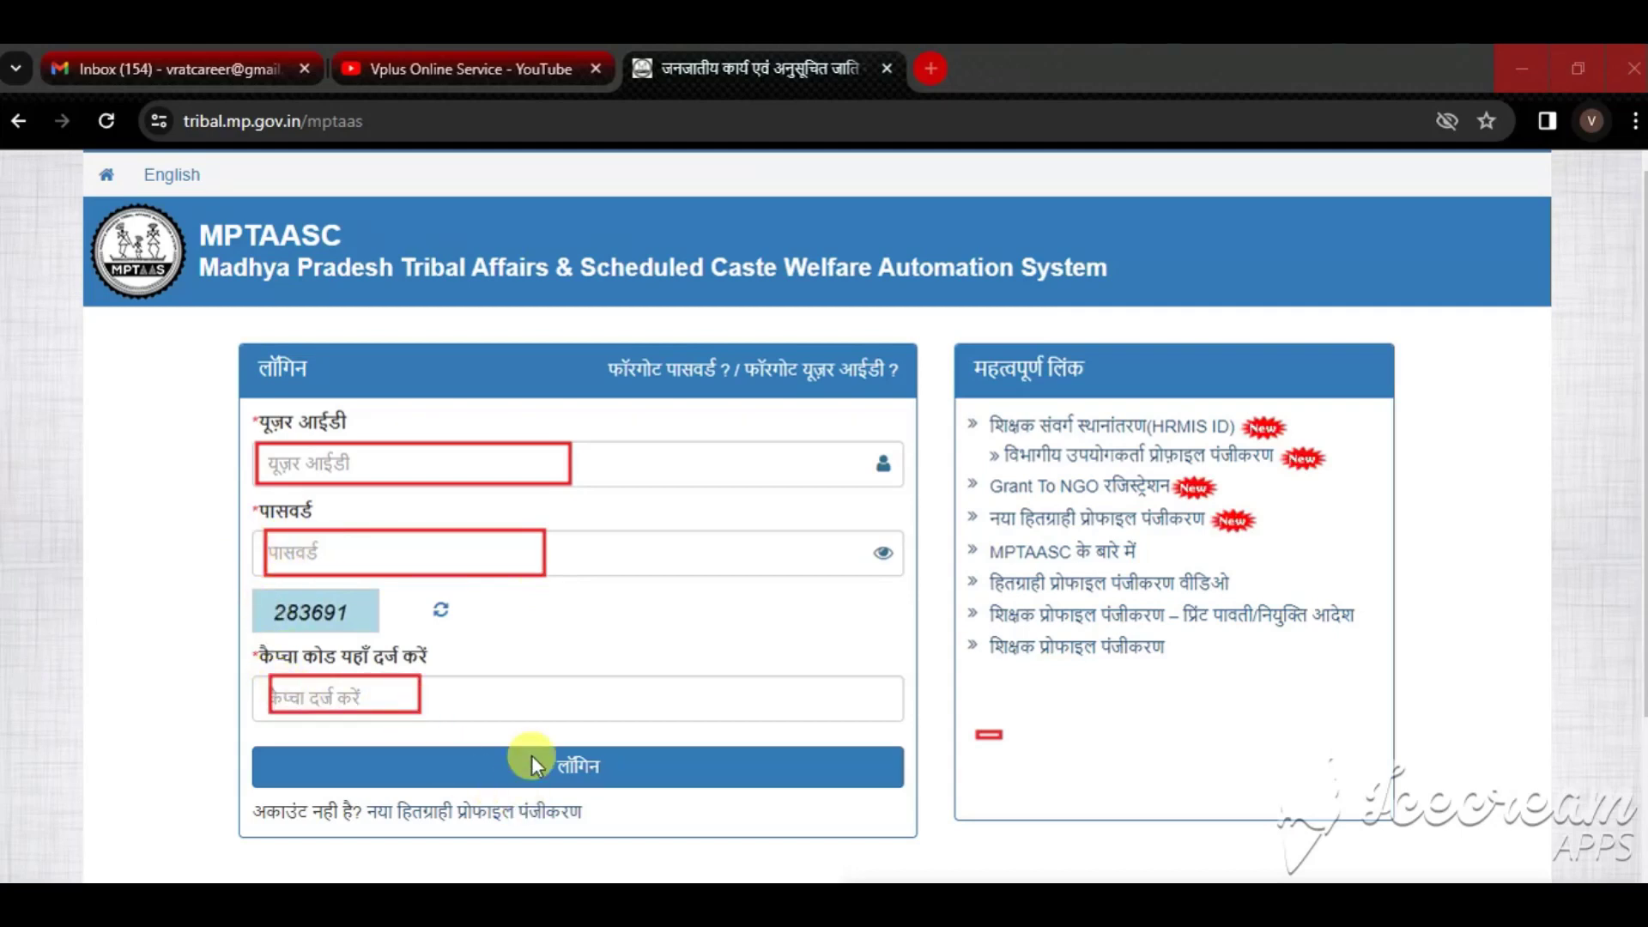
{"action": "left_click_drag", "start_coordinate": [530, 745], "coordinate": [617, 789]}
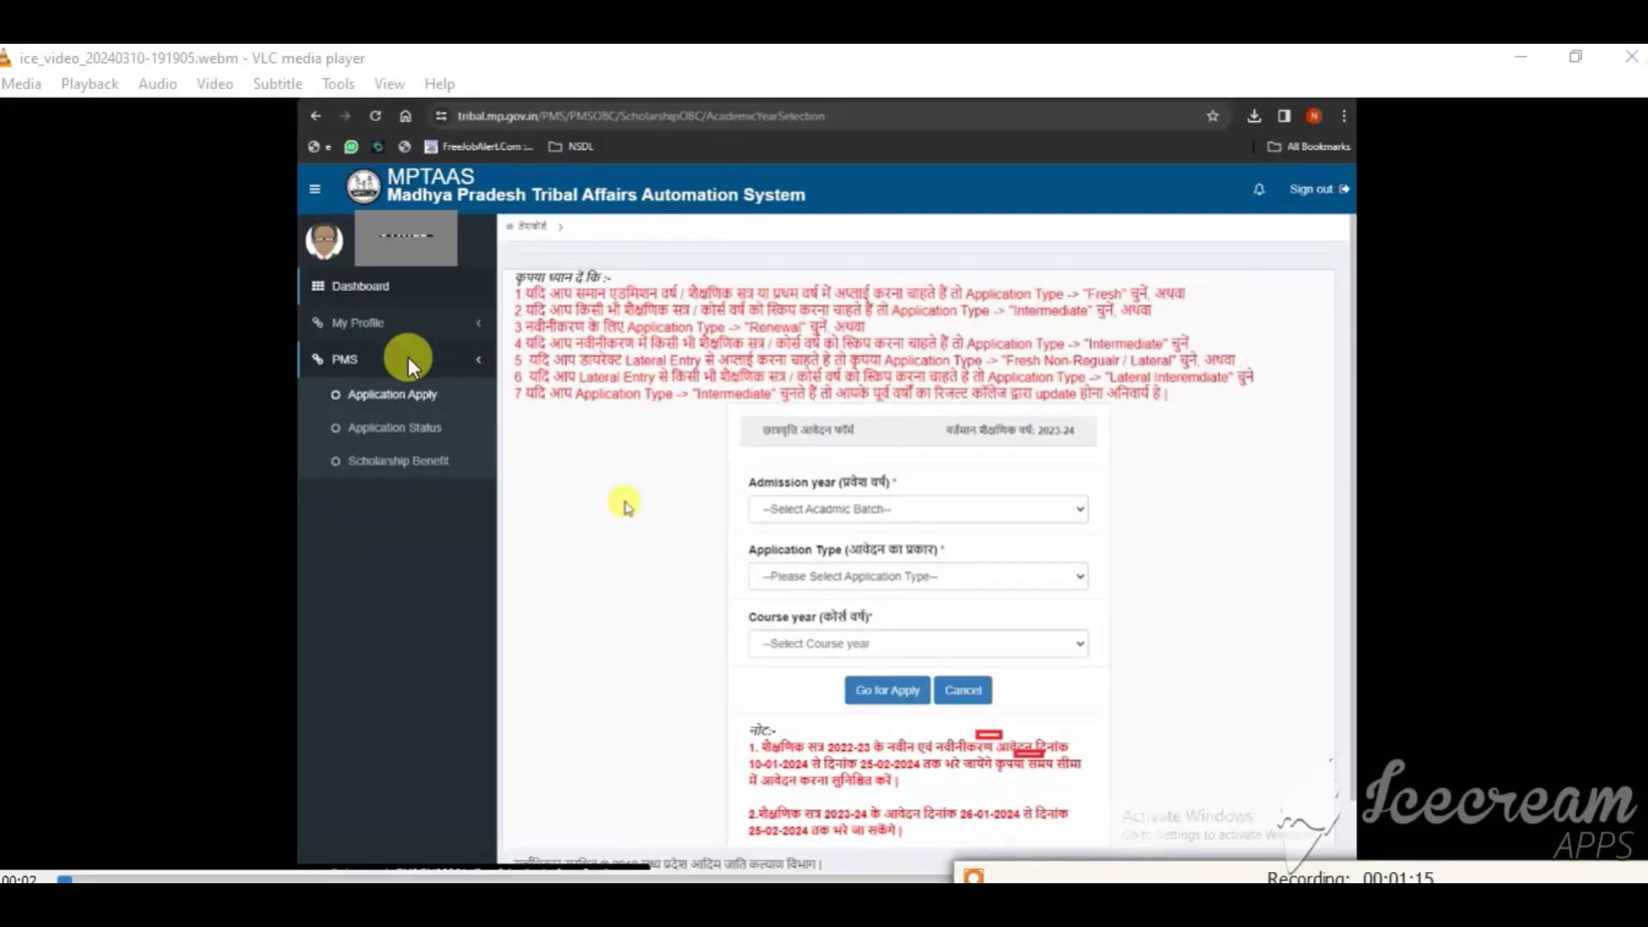
{"action": "mouse_move", "coordinate": [297, 162]}
{"action": "left_mouse_down"}
{"action": "mouse_move", "coordinate": [781, 533]}
{"action": "mouse_move", "coordinate": [1348, 829]}
{"action": "mouse_move", "coordinate": [1393, 830]}
{"action": "left_mouse_up"}
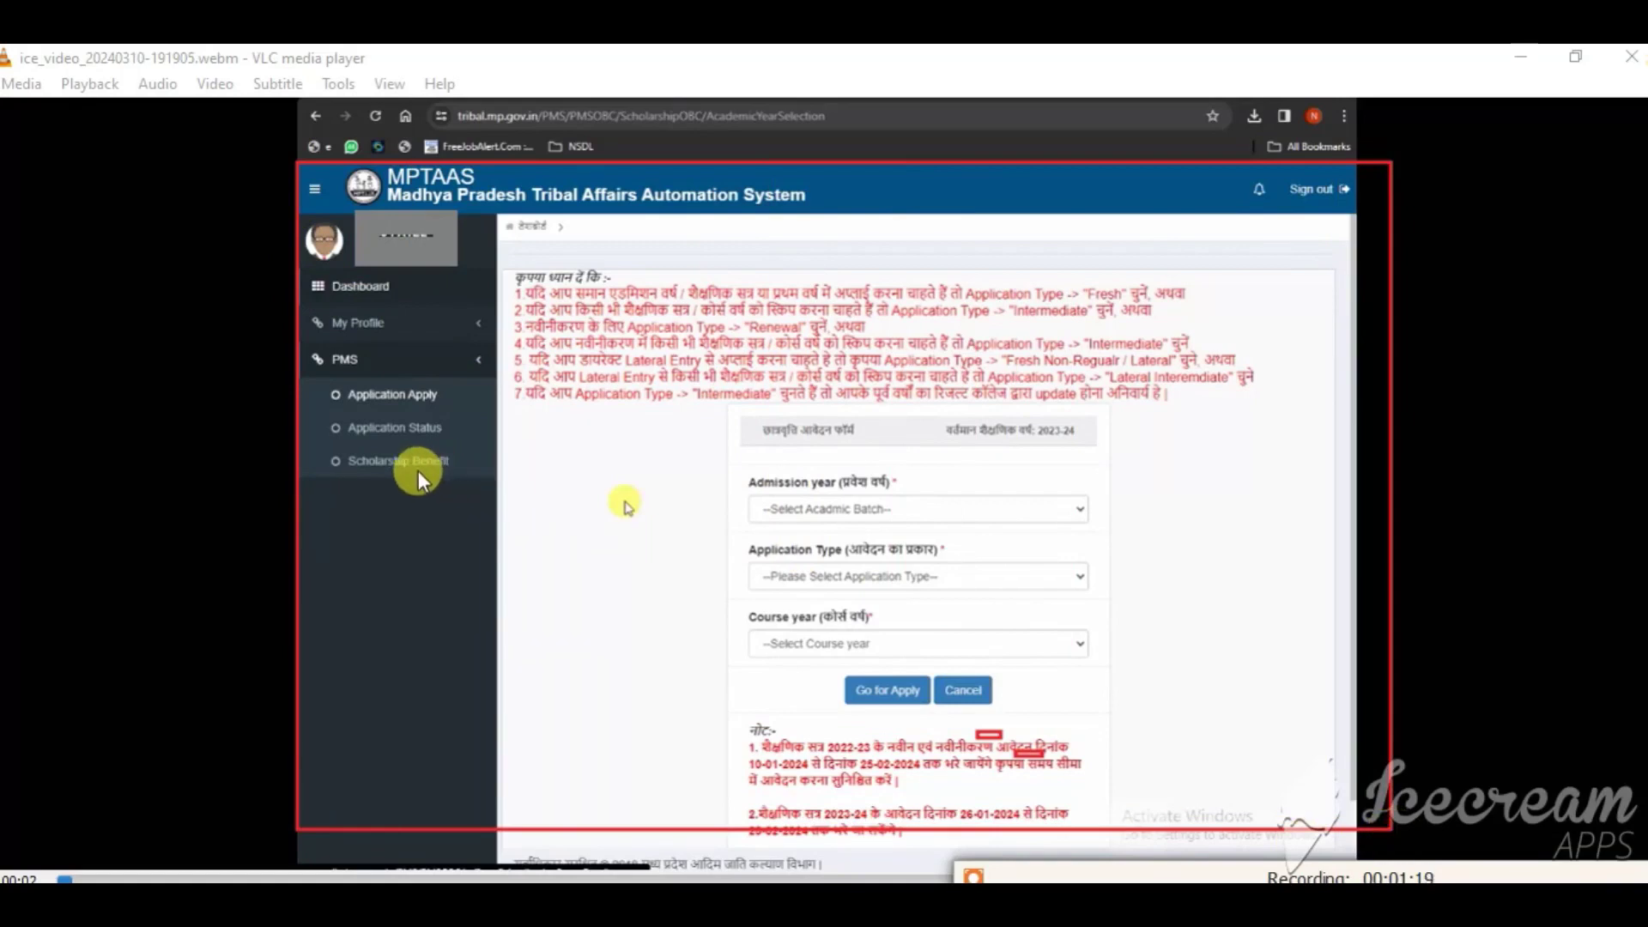
{"action": "mouse_move", "coordinate": [310, 340]}
{"action": "left_mouse_down"}
{"action": "mouse_move", "coordinate": [419, 370]}
{"action": "mouse_move", "coordinate": [466, 358]}
{"action": "mouse_move", "coordinate": [491, 378]}
{"action": "left_mouse_up"}
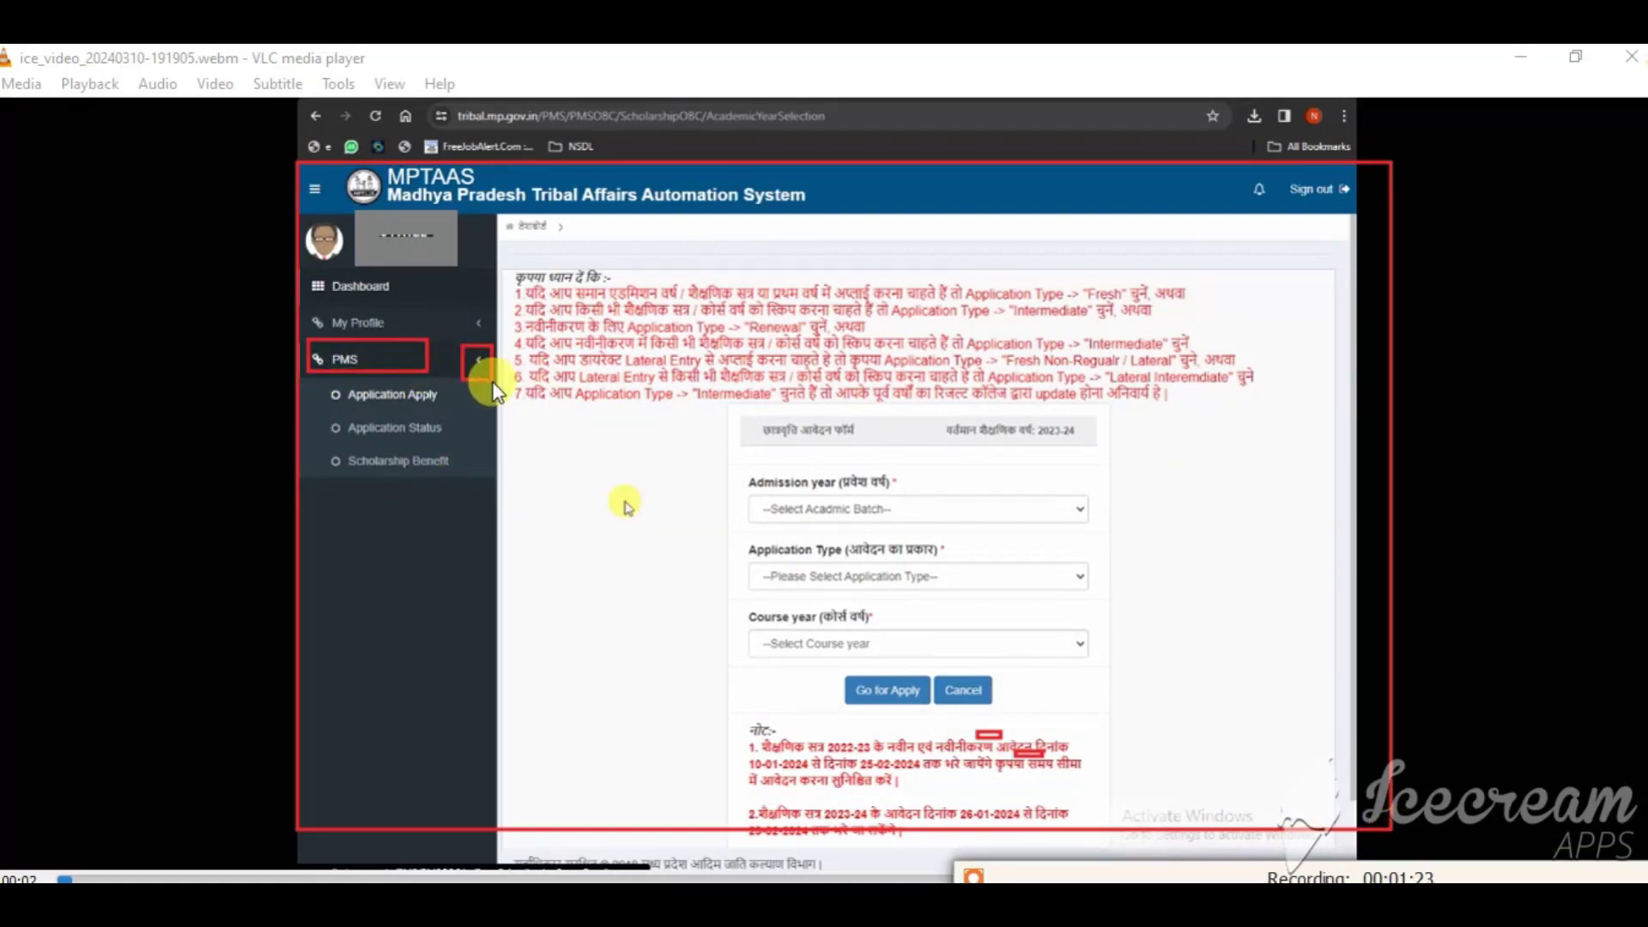
{"action": "mouse_move", "coordinate": [308, 379]}
{"action": "left_mouse_down"}
{"action": "mouse_move", "coordinate": [369, 467]}
{"action": "mouse_move", "coordinate": [483, 496]}
{"action": "left_mouse_up"}
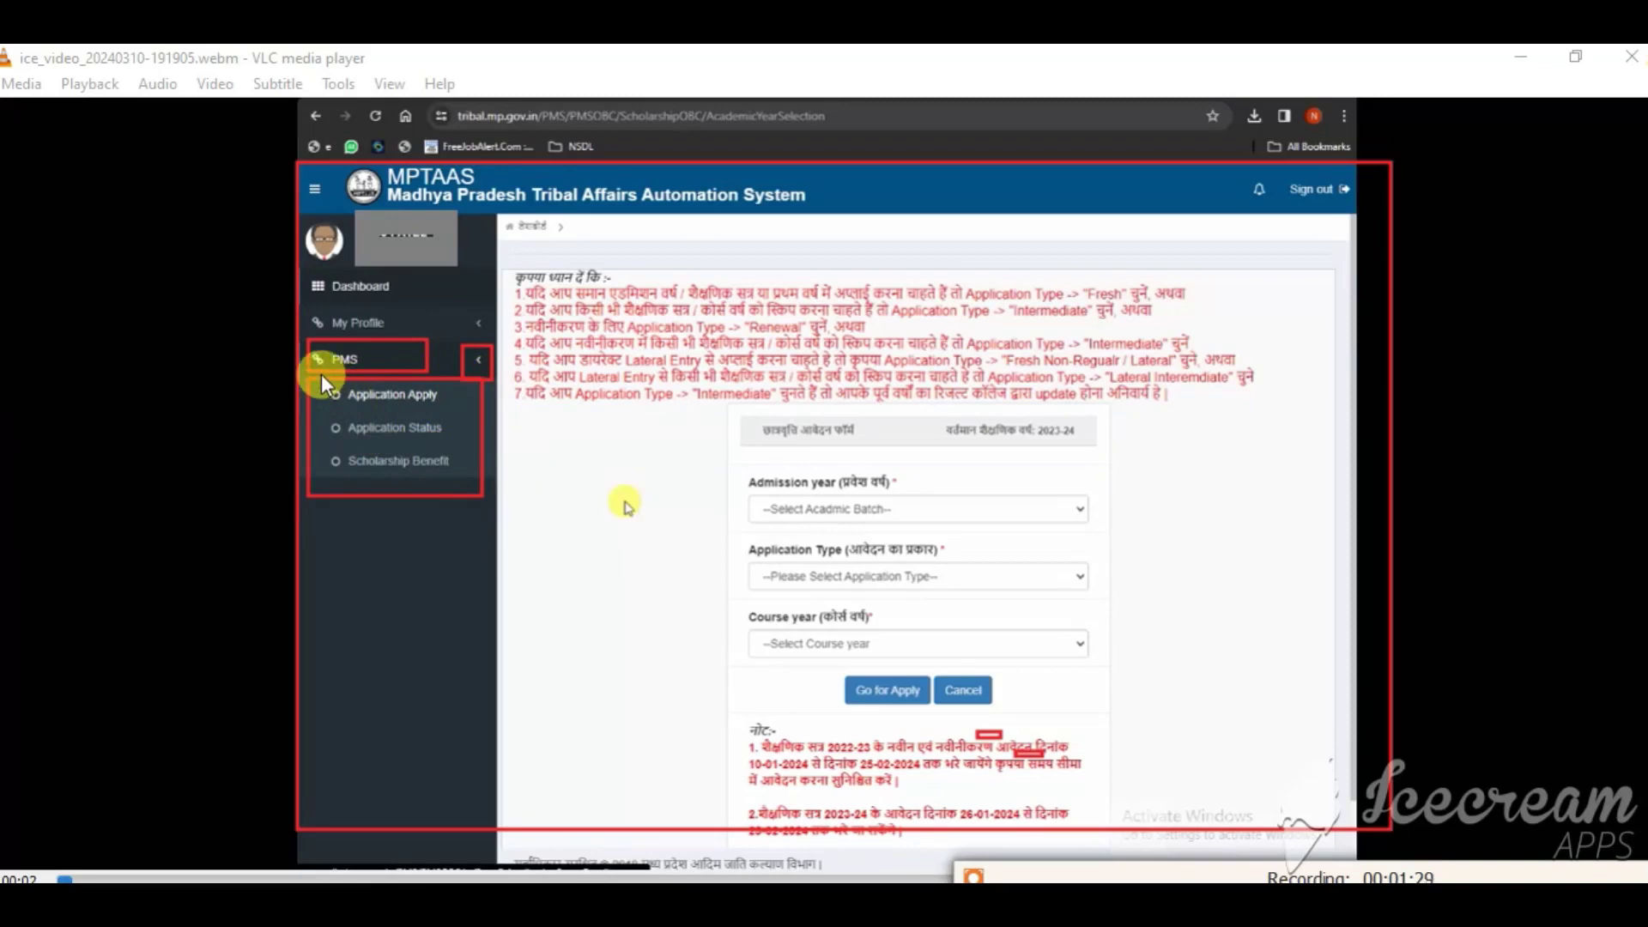
{"action": "left_click_drag", "start_coordinate": [321, 376], "coordinate": [466, 418]}
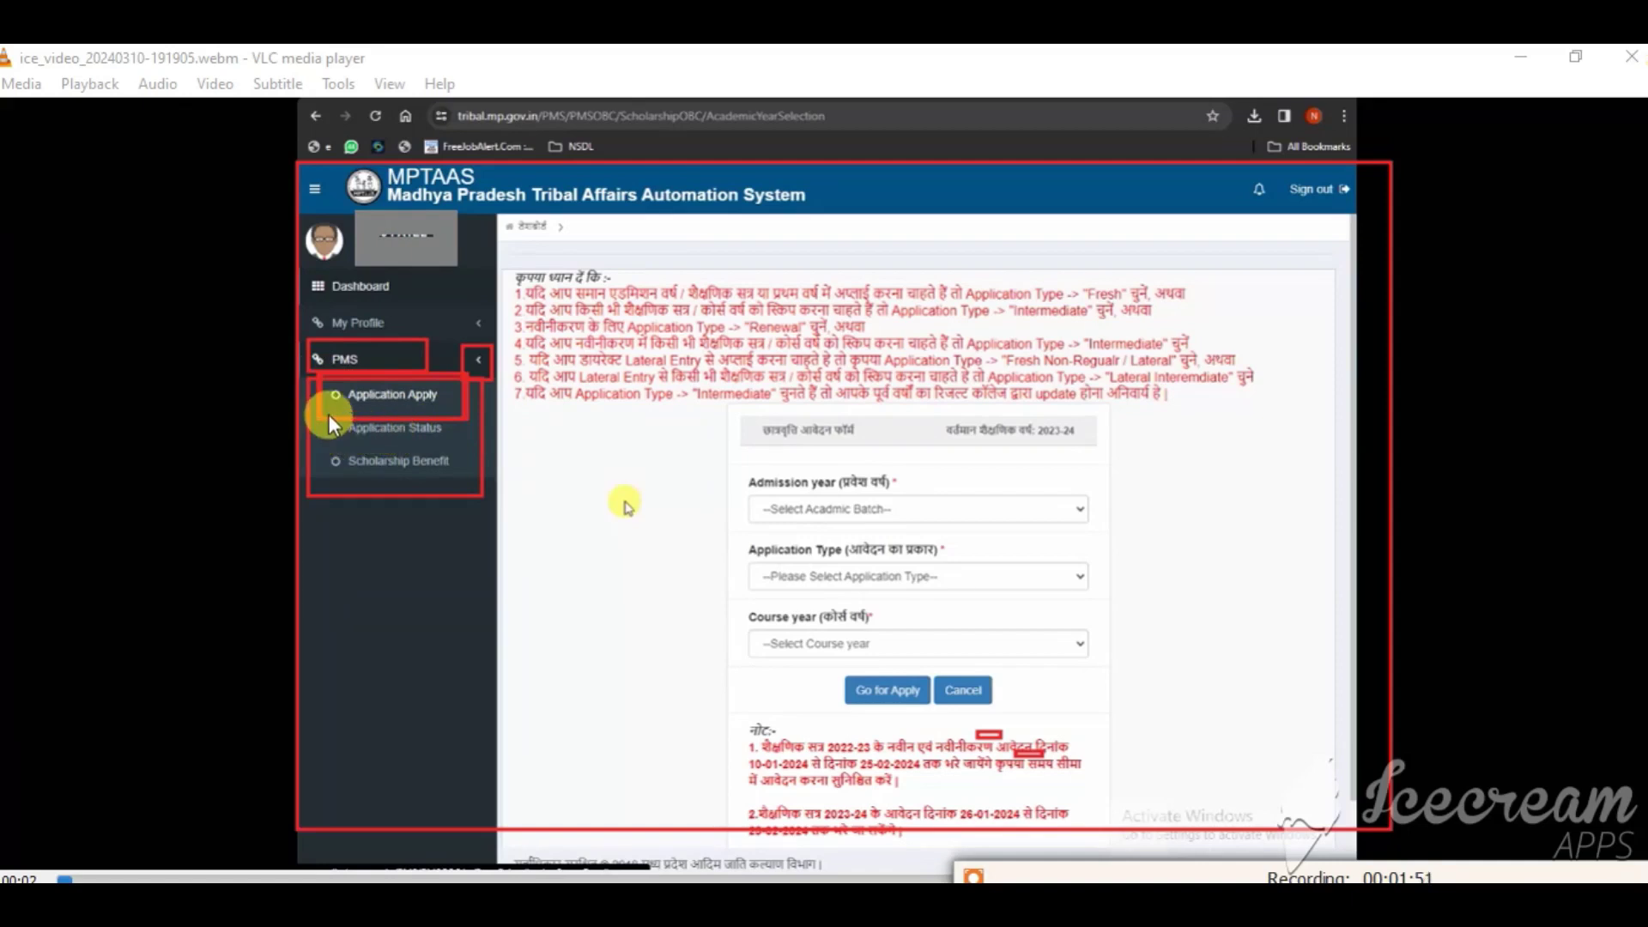
{"action": "left_click_drag", "start_coordinate": [321, 410], "coordinate": [371, 446]}
{"action": "left_click_drag", "start_coordinate": [474, 456], "coordinate": [467, 446]}
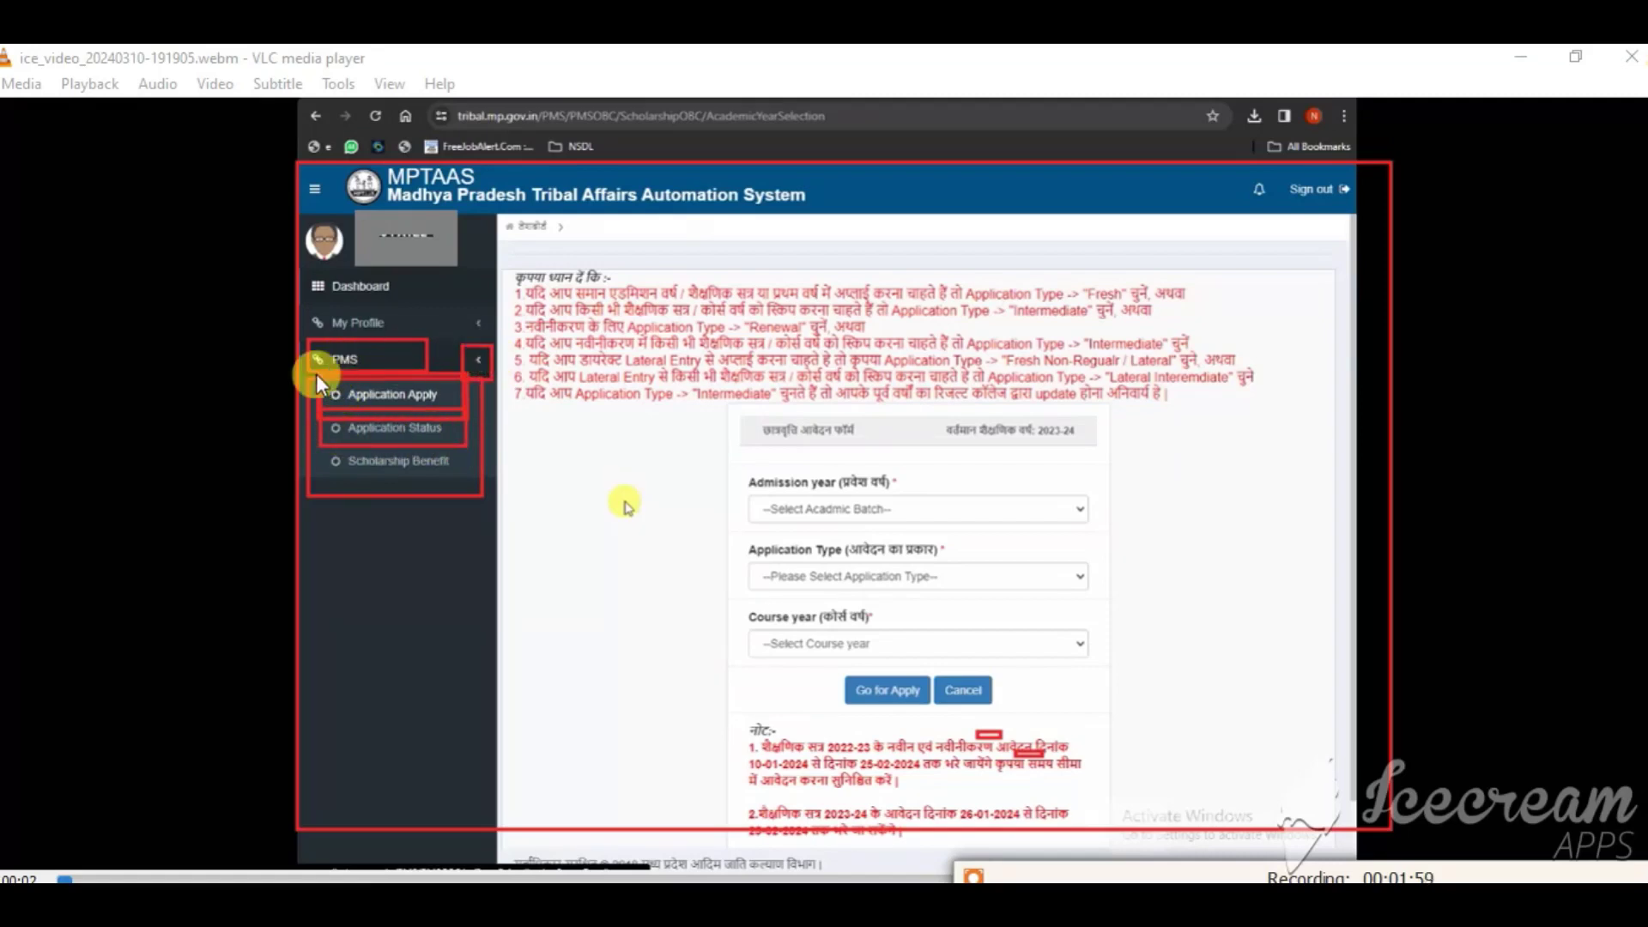
{"action": "mouse_move", "coordinate": [328, 381]}
{"action": "left_mouse_down"}
{"action": "mouse_move", "coordinate": [422, 421]}
{"action": "mouse_move", "coordinate": [484, 415]}
{"action": "mouse_move", "coordinate": [466, 419]}
{"action": "left_mouse_up"}
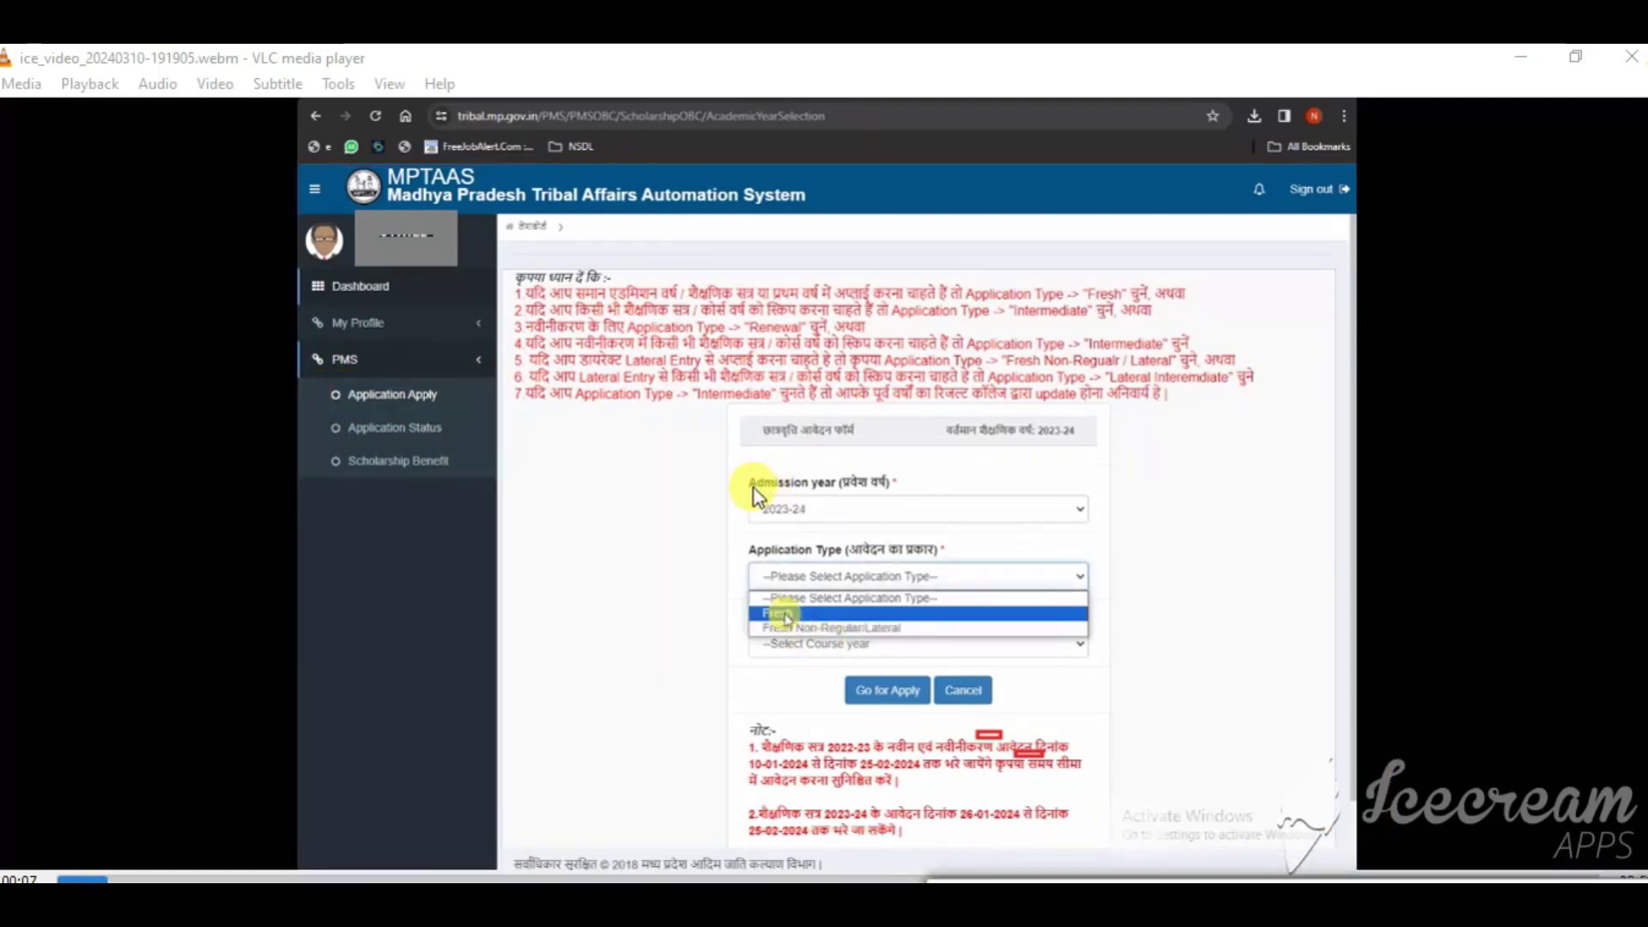
{"action": "mouse_move", "coordinate": [751, 491]}
{"action": "left_mouse_down"}
{"action": "mouse_move", "coordinate": [795, 533]}
{"action": "mouse_move", "coordinate": [936, 522]}
{"action": "left_mouse_up"}
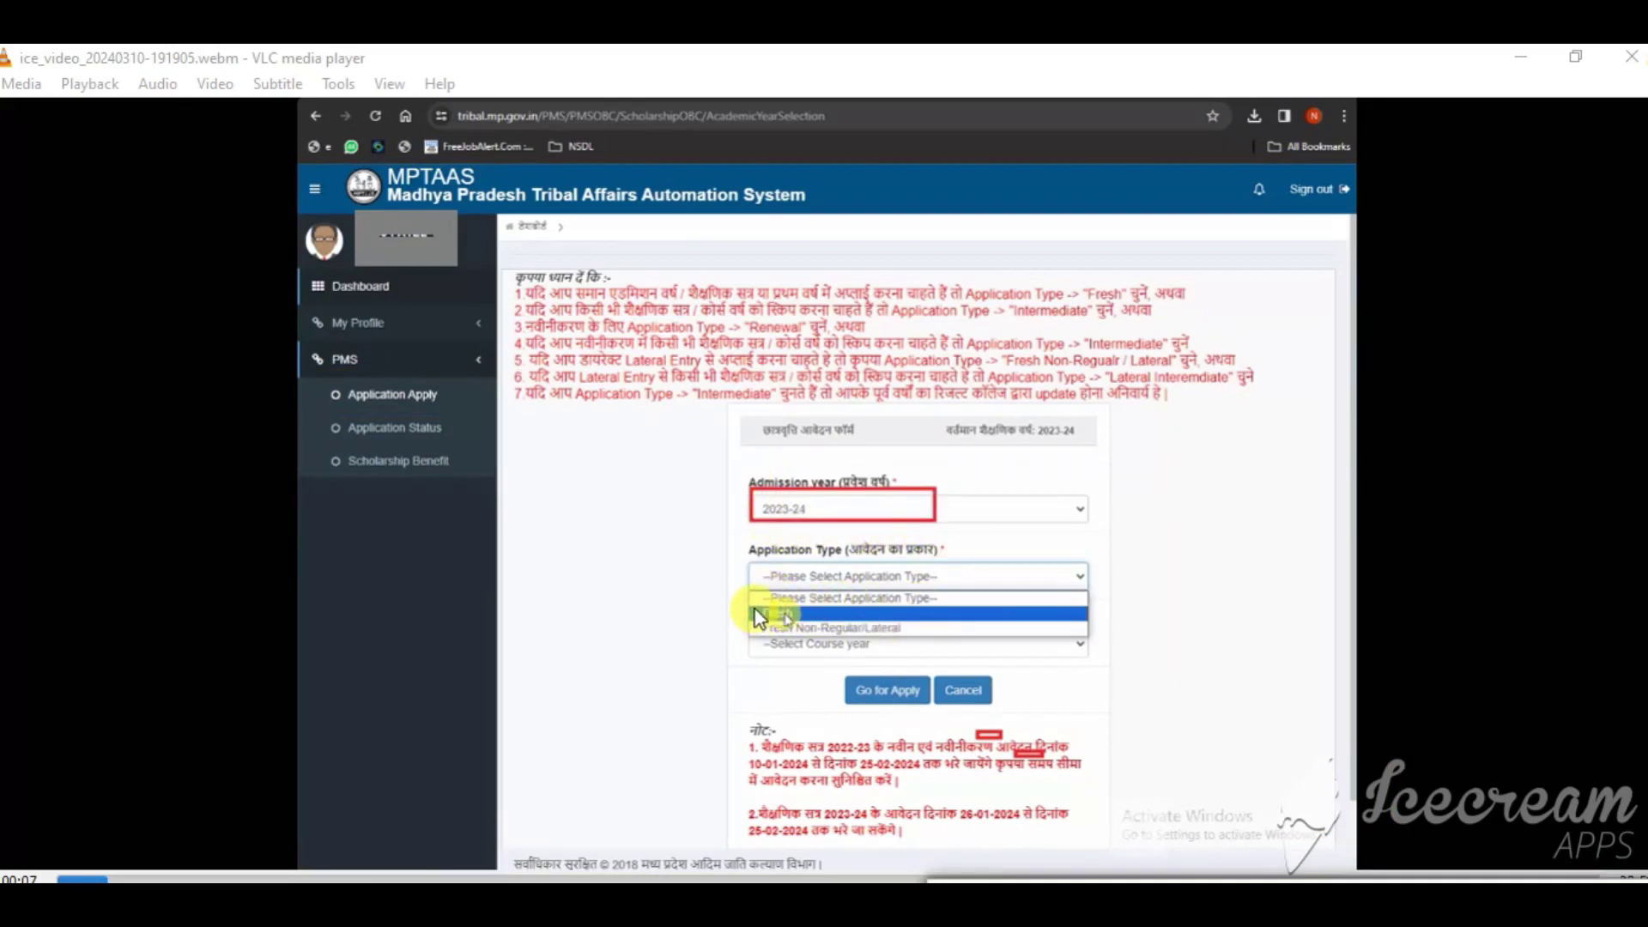
{"action": "left_click_drag", "start_coordinate": [752, 607], "coordinate": [805, 634]}
{"action": "left_click_drag", "start_coordinate": [1063, 559], "coordinate": [1094, 591]}
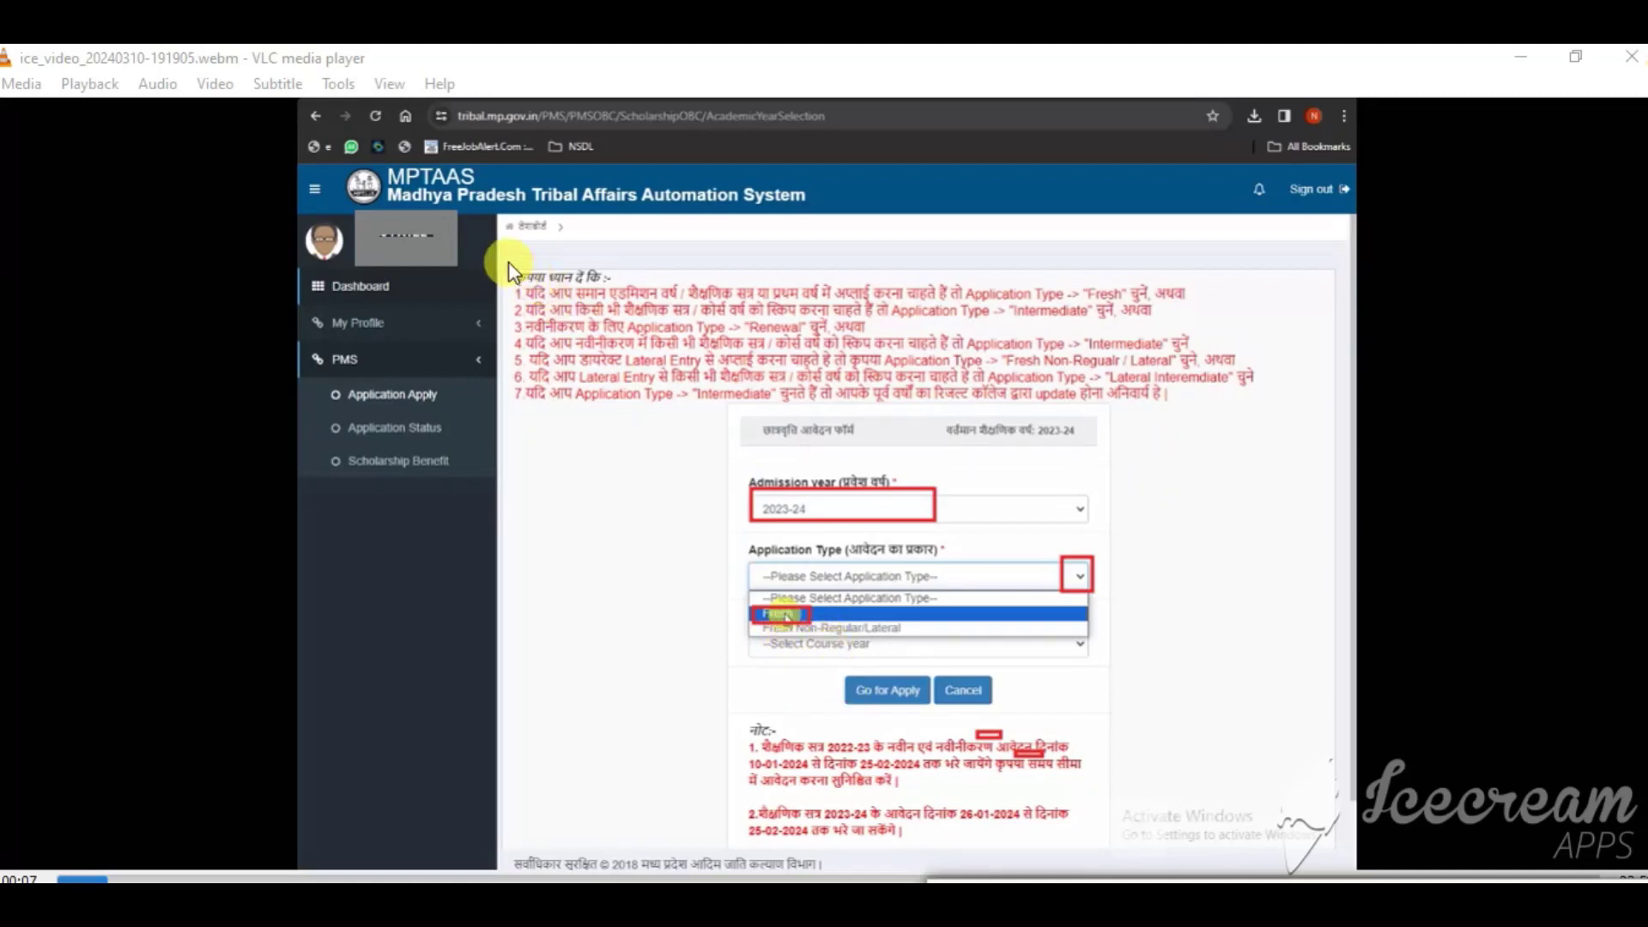
{"action": "mouse_move", "coordinate": [509, 270]}
{"action": "left_mouse_down"}
{"action": "mouse_move", "coordinate": [623, 386]}
{"action": "mouse_move", "coordinate": [1295, 436]}
{"action": "left_mouse_up"}
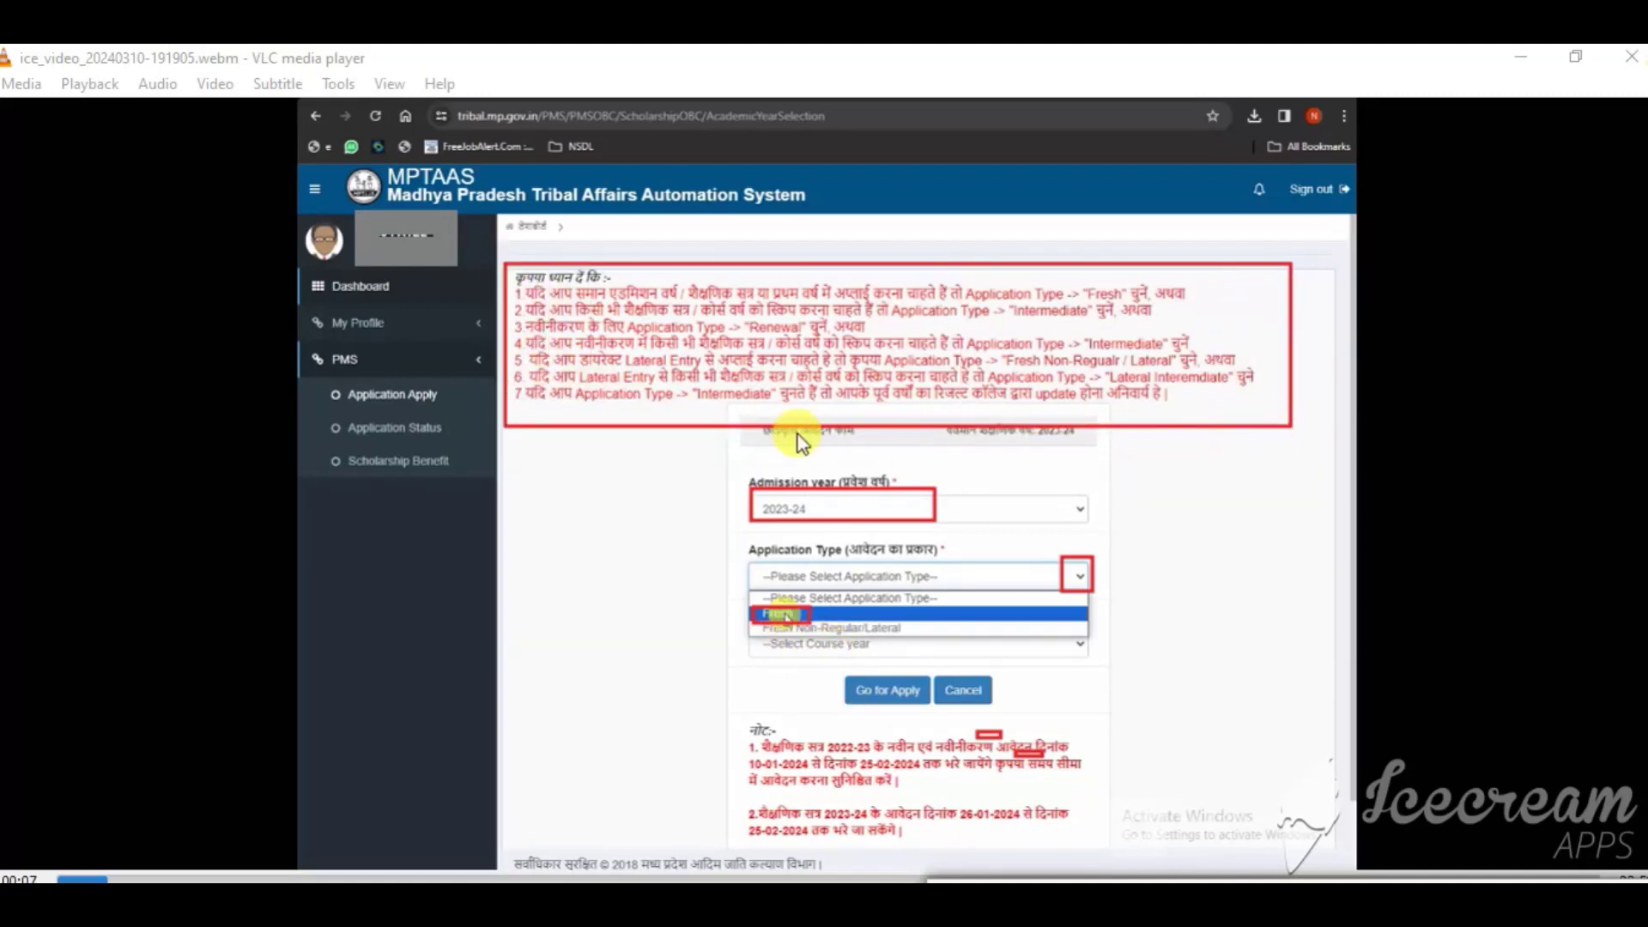
{"action": "mouse_move", "coordinate": [717, 709]}
{"action": "left_mouse_down"}
{"action": "mouse_move", "coordinate": [1086, 869]}
{"action": "mouse_move", "coordinate": [1142, 846]}
{"action": "left_mouse_up"}
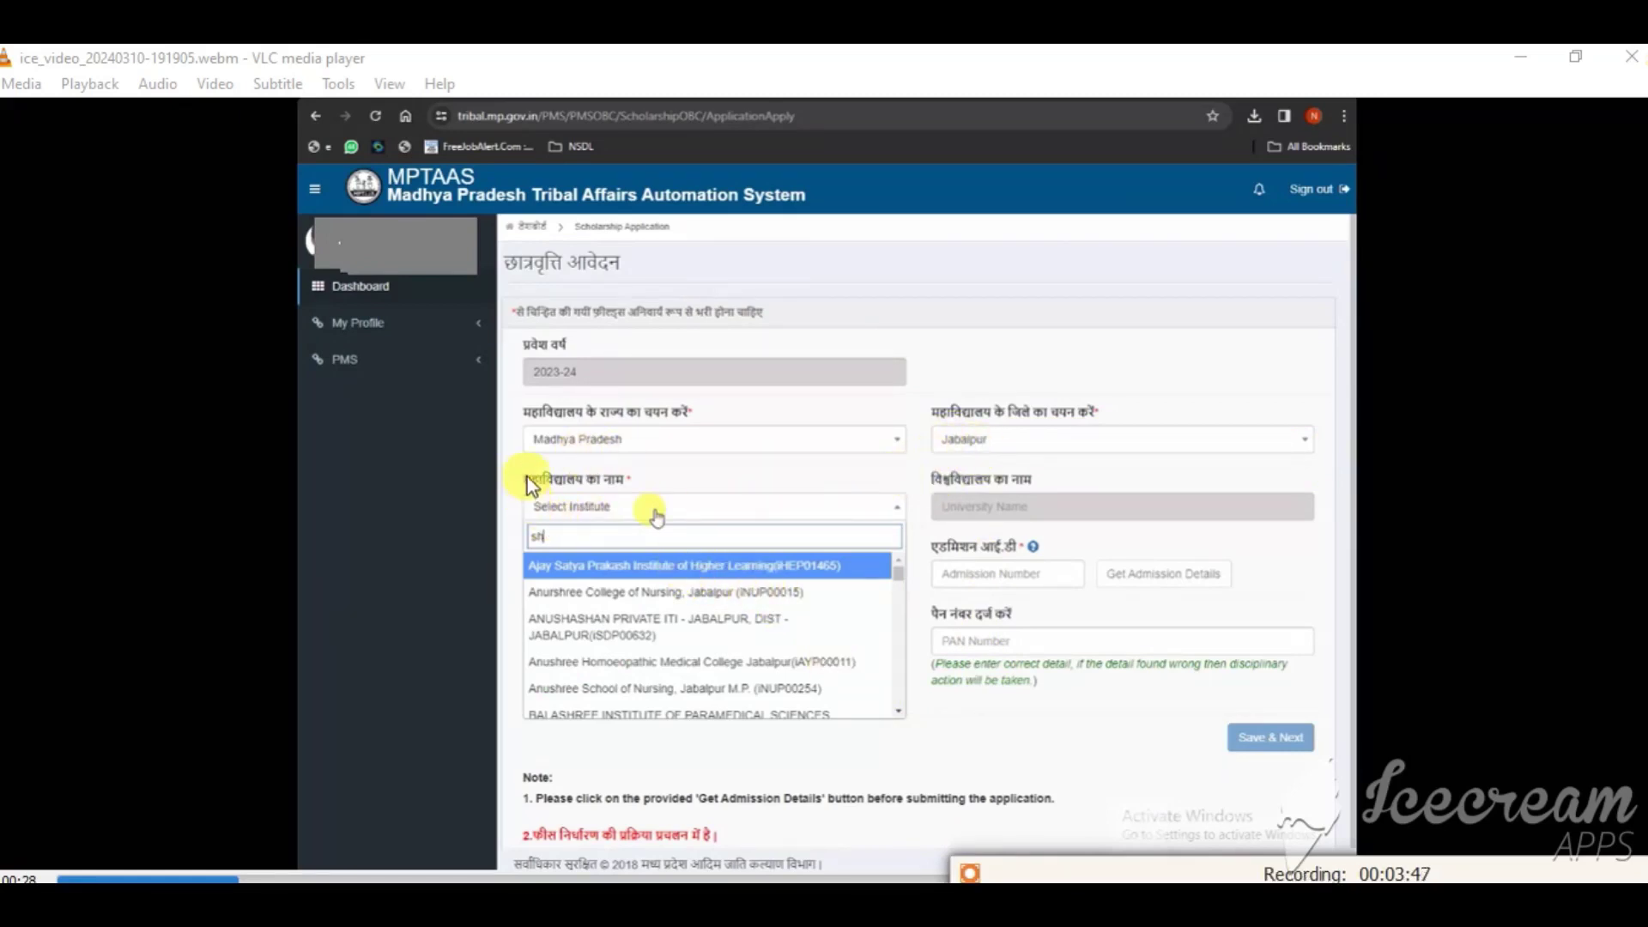
{"action": "mouse_move", "coordinate": [519, 463]}
{"action": "left_mouse_down"}
{"action": "mouse_move", "coordinate": [661, 534]}
{"action": "mouse_move", "coordinate": [920, 529]}
{"action": "left_mouse_up"}
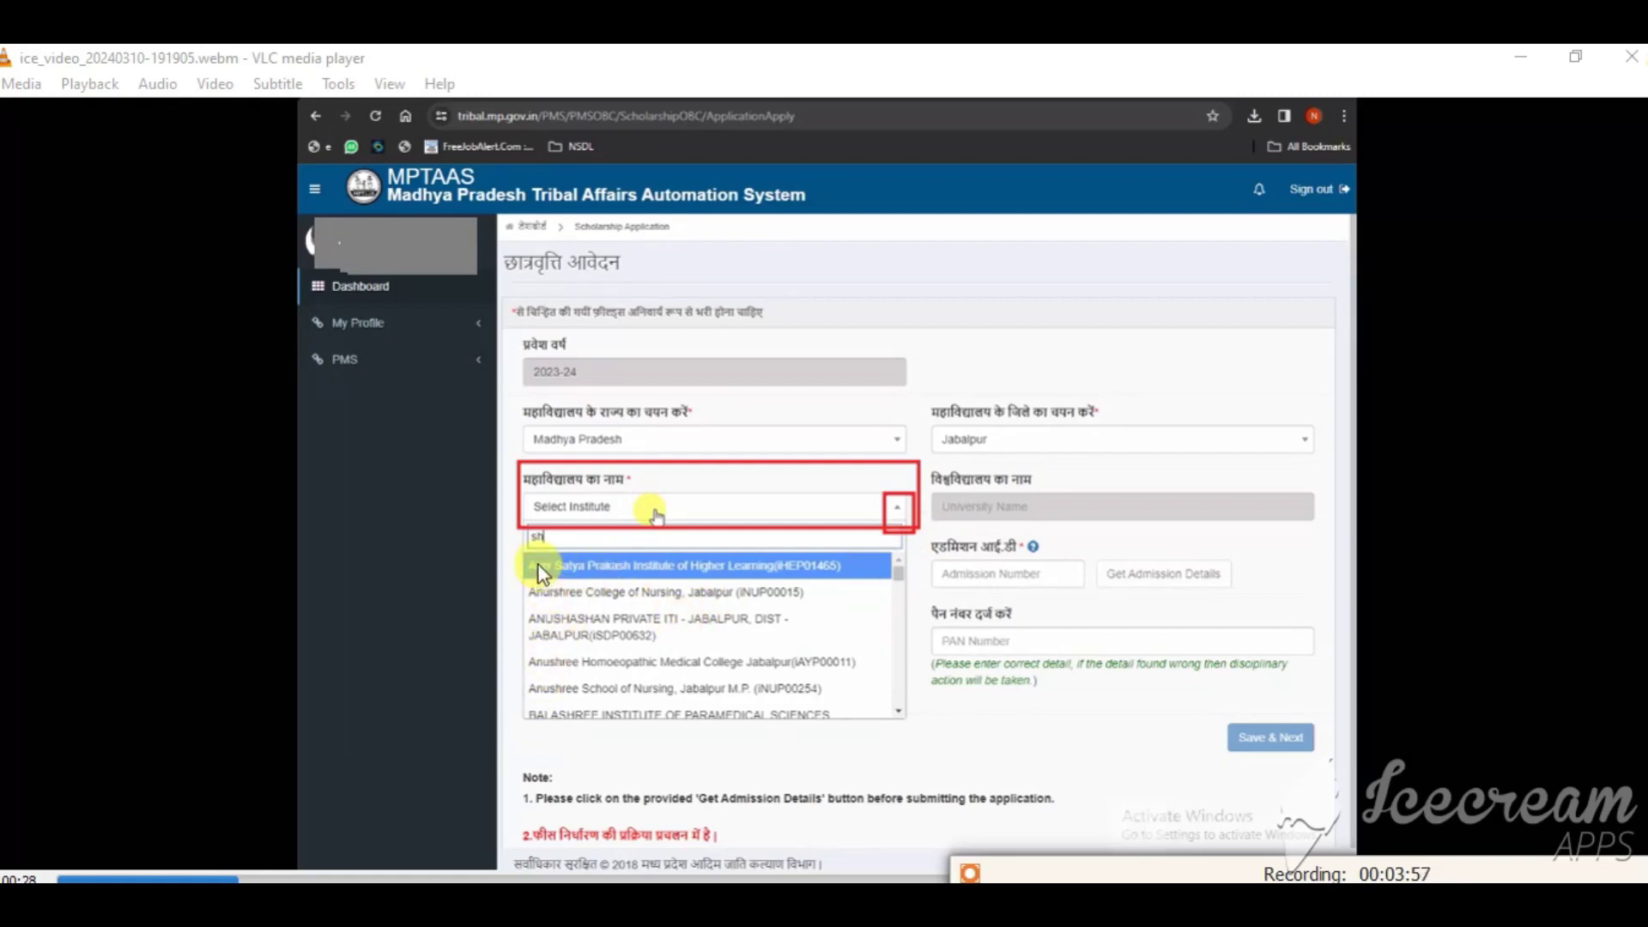
{"action": "left_click", "coordinate": [527, 528]}
{"action": "type", "text": "sh"}
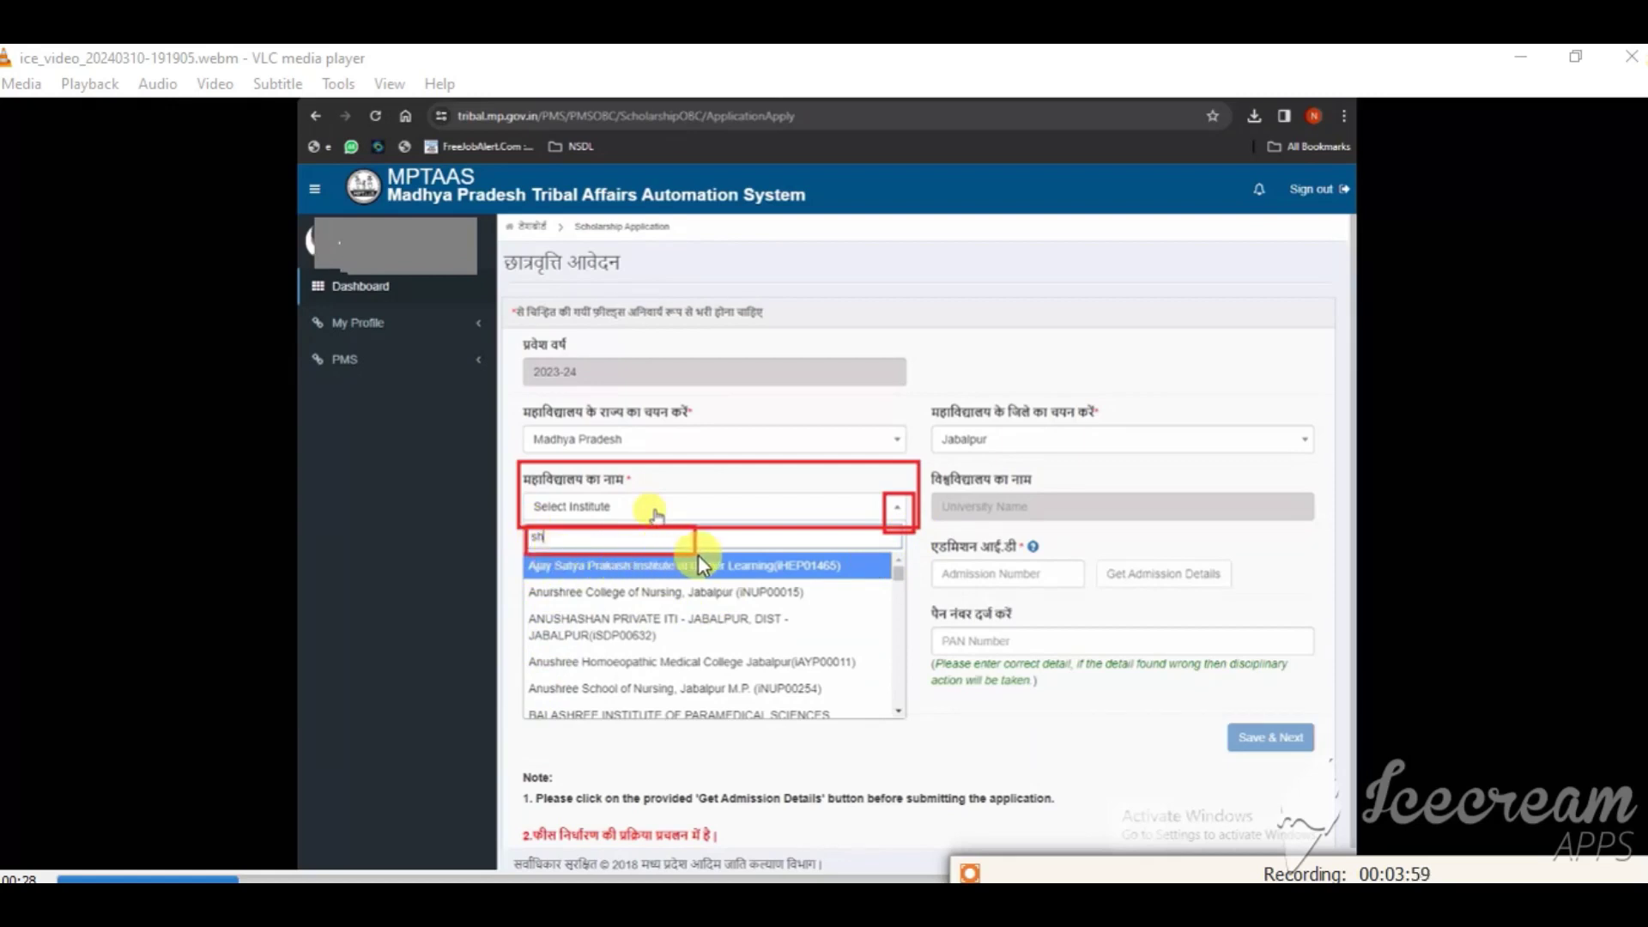
{"action": "left_click_drag", "start_coordinate": [698, 555], "coordinate": [739, 549]}
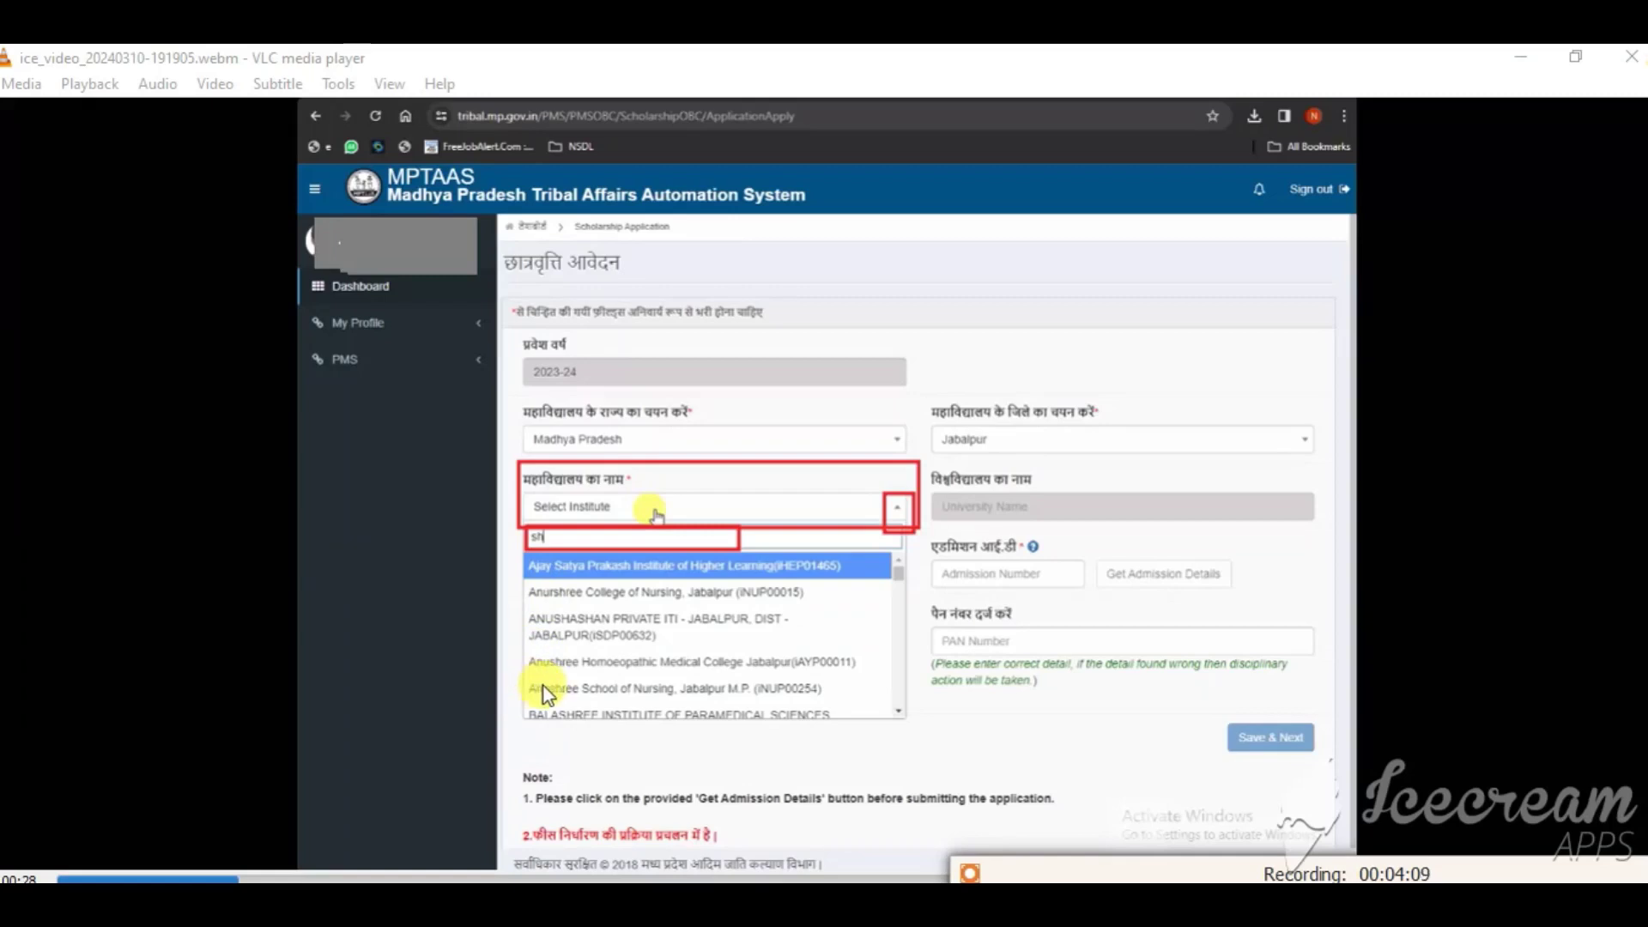
{"action": "mouse_move", "coordinate": [524, 610]}
{"action": "left_mouse_down"}
{"action": "mouse_move", "coordinate": [642, 673]}
{"action": "mouse_move", "coordinate": [828, 656]}
{"action": "left_mouse_up"}
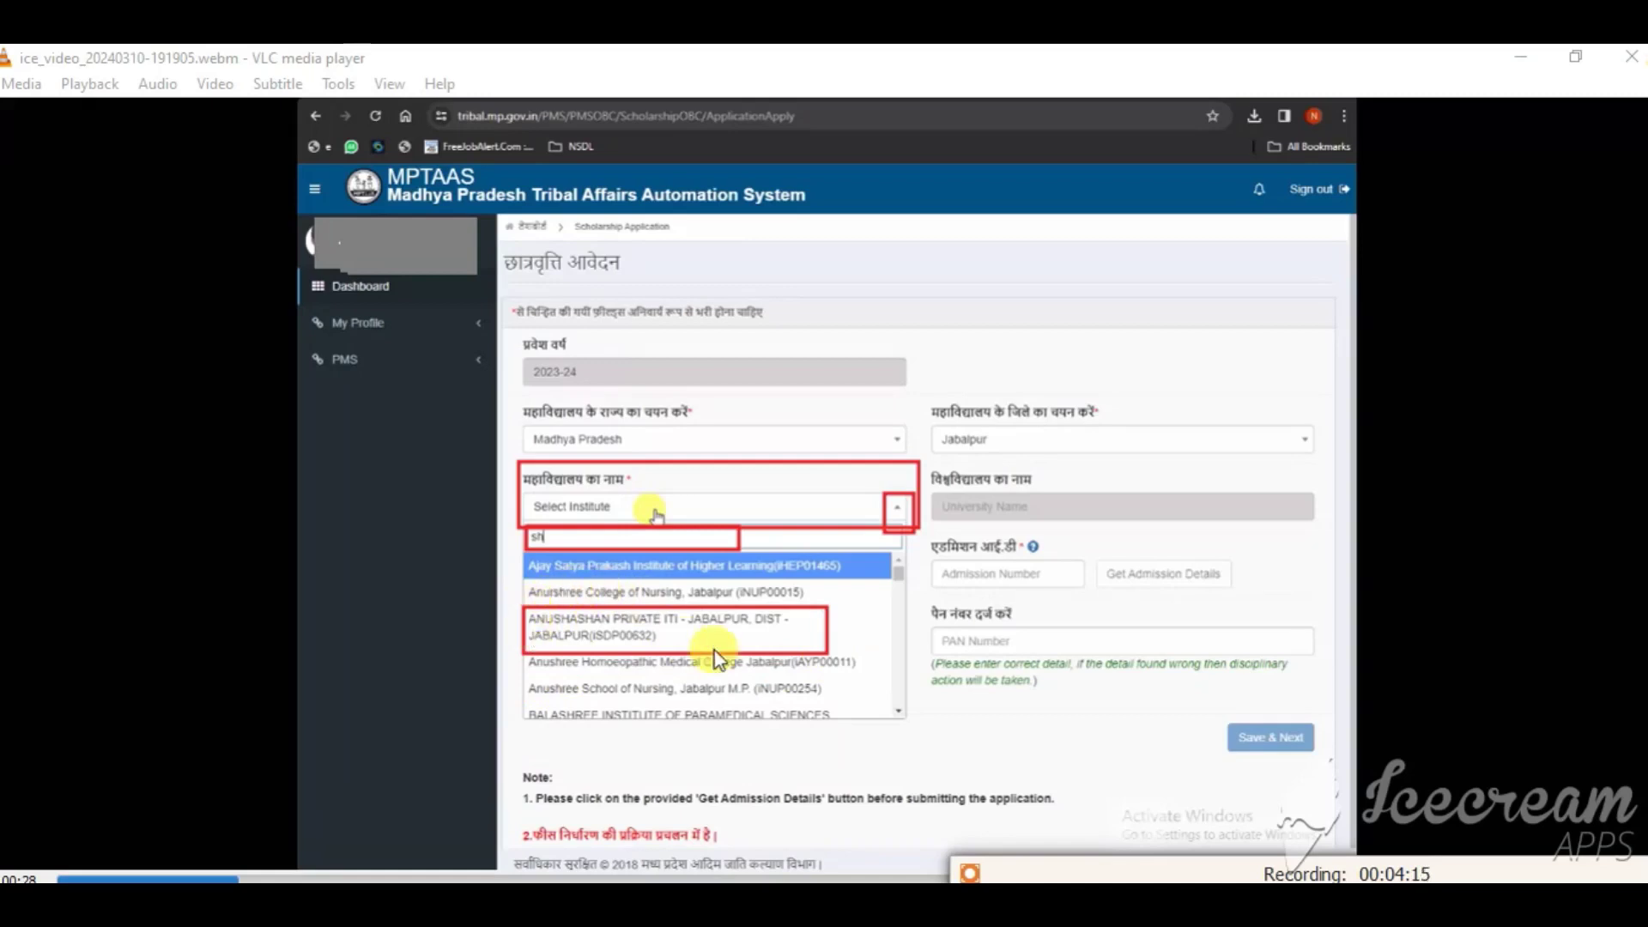
{"action": "mouse_move", "coordinate": [927, 552]}
{"action": "left_mouse_down"}
{"action": "mouse_move", "coordinate": [1093, 607]}
{"action": "mouse_move", "coordinate": [1075, 597]}
{"action": "mouse_move", "coordinate": [1278, 609]}
{"action": "left_mouse_up"}
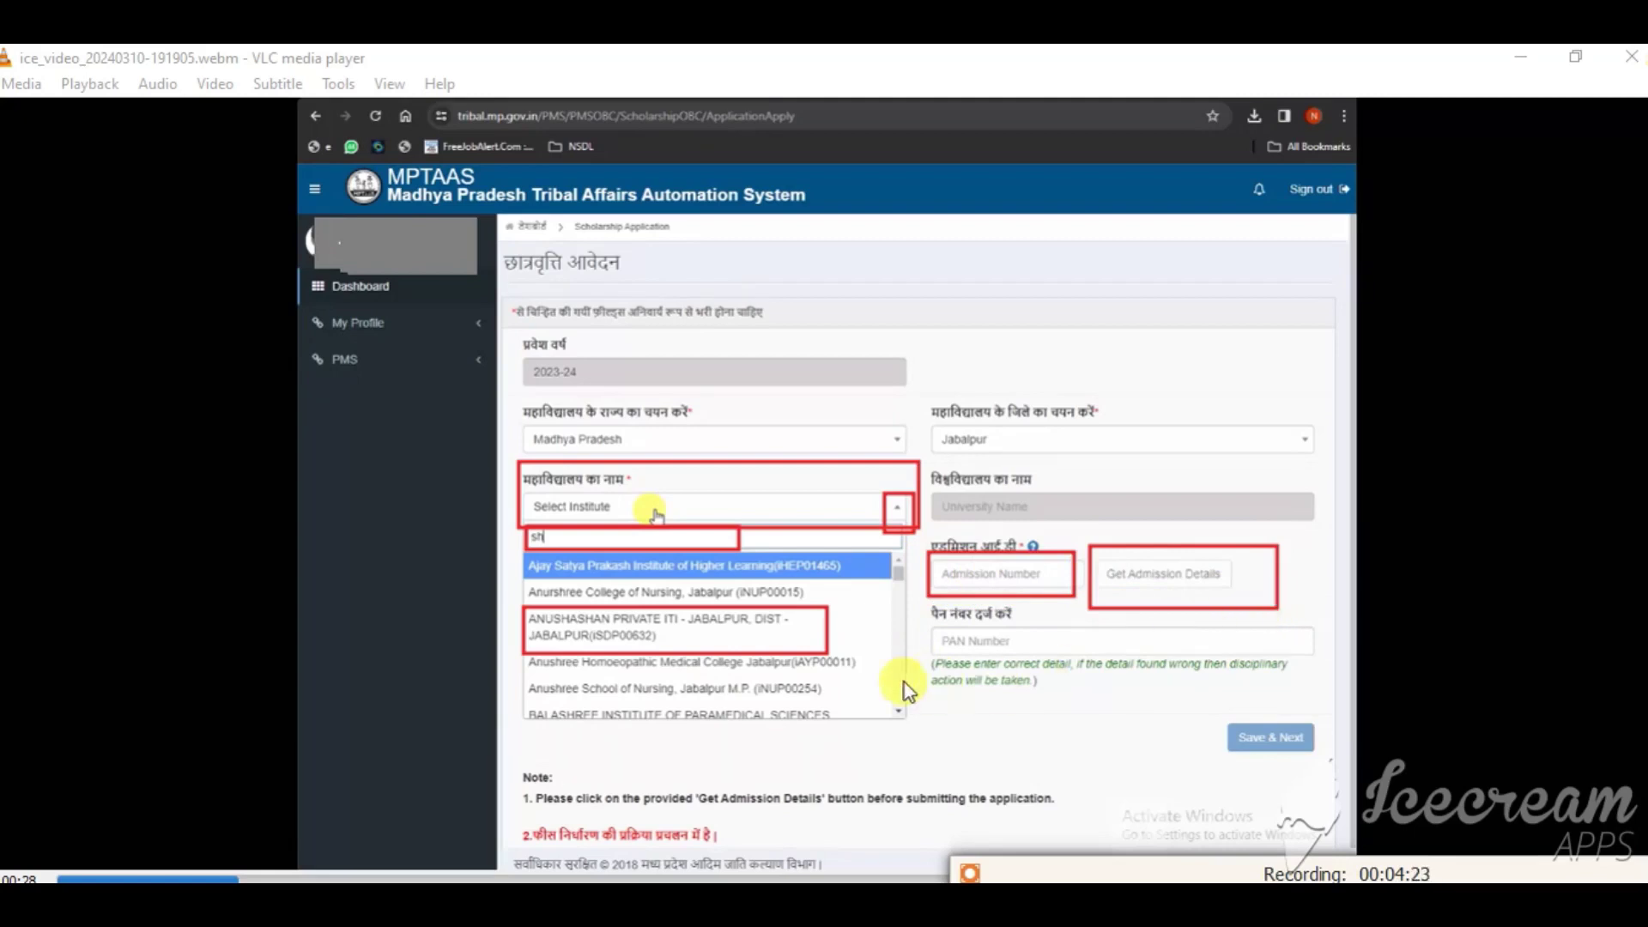
{"action": "mouse_move", "coordinate": [528, 582]}
{"action": "left_mouse_down"}
{"action": "mouse_move", "coordinate": [729, 630]}
{"action": "mouse_move", "coordinate": [837, 631]}
{"action": "mouse_move", "coordinate": [820, 612]}
{"action": "left_mouse_up"}
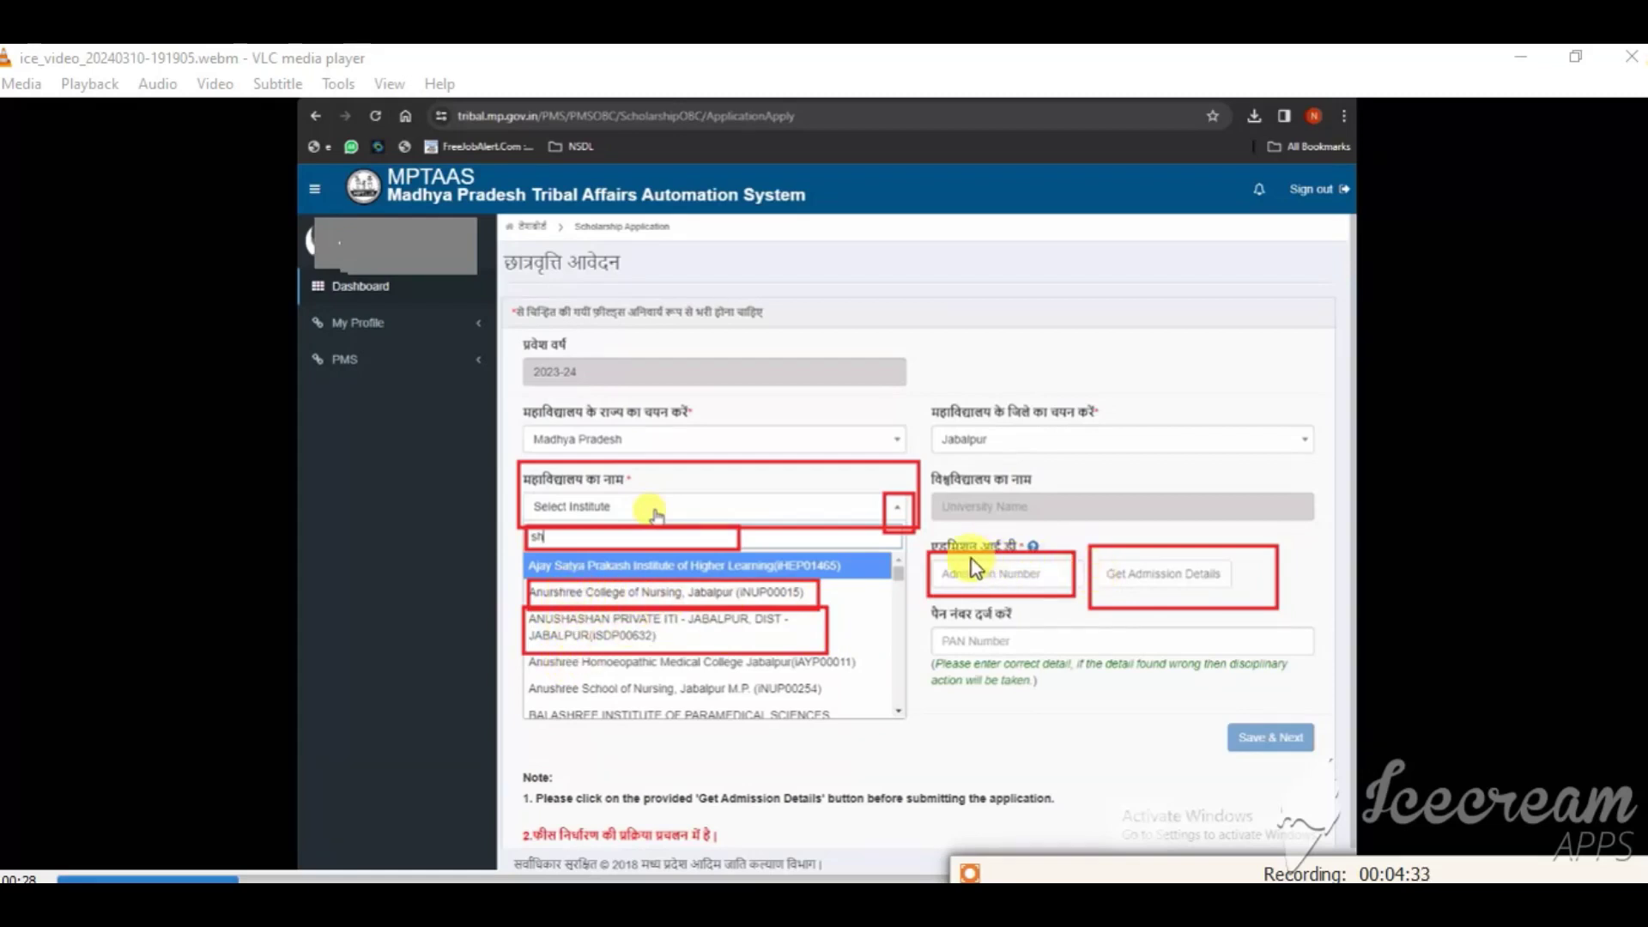
{"action": "mouse_move", "coordinate": [942, 556]}
{"action": "left_mouse_down"}
{"action": "mouse_move", "coordinate": [1079, 589]}
{"action": "mouse_move", "coordinate": [1072, 603]}
{"action": "mouse_move", "coordinate": [1264, 611]}
{"action": "left_mouse_up"}
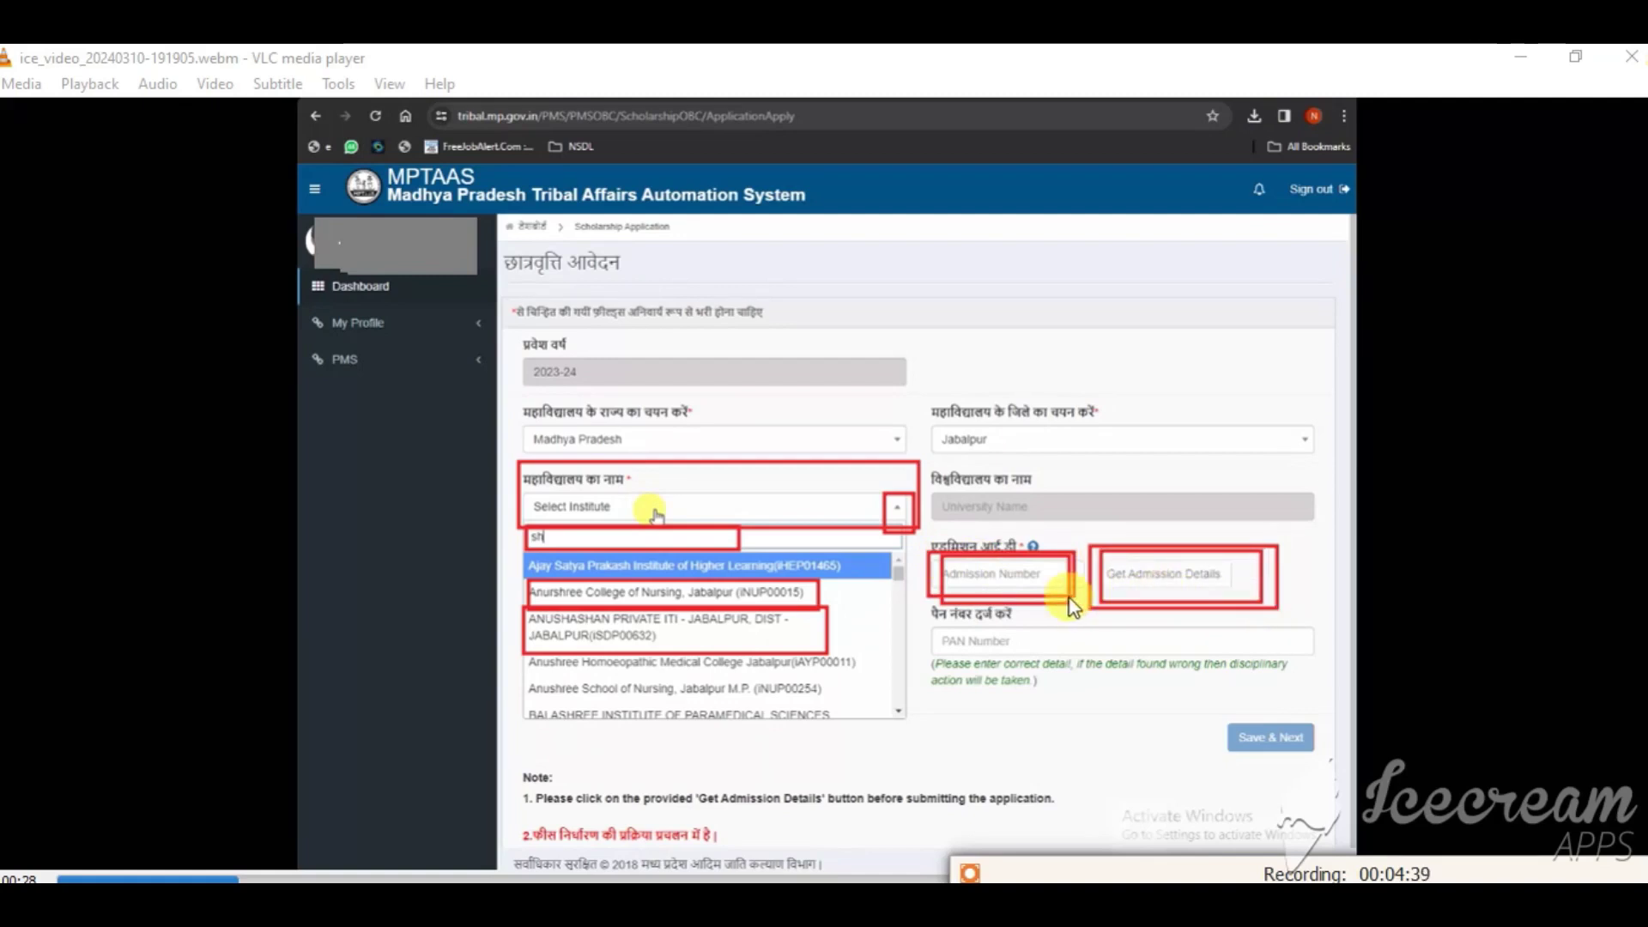
{"action": "mouse_move", "coordinate": [527, 678]}
{"action": "left_mouse_down"}
{"action": "mouse_move", "coordinate": [587, 746]}
{"action": "mouse_move", "coordinate": [884, 858]}
{"action": "left_mouse_up"}
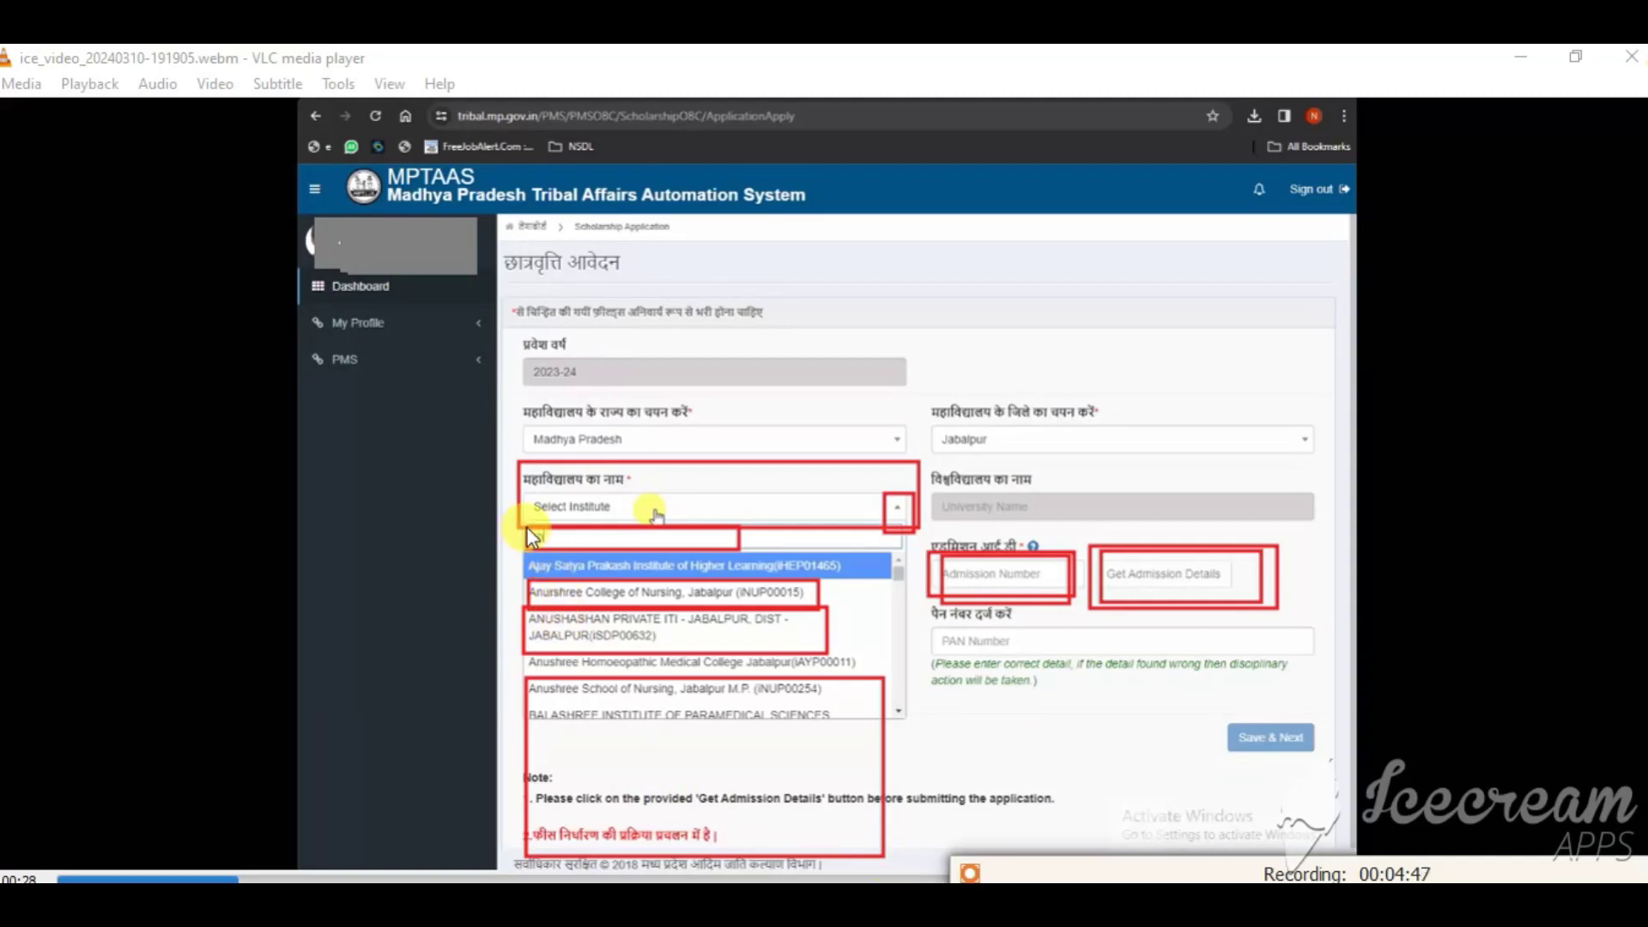
{"action": "type", "text": "sh"}
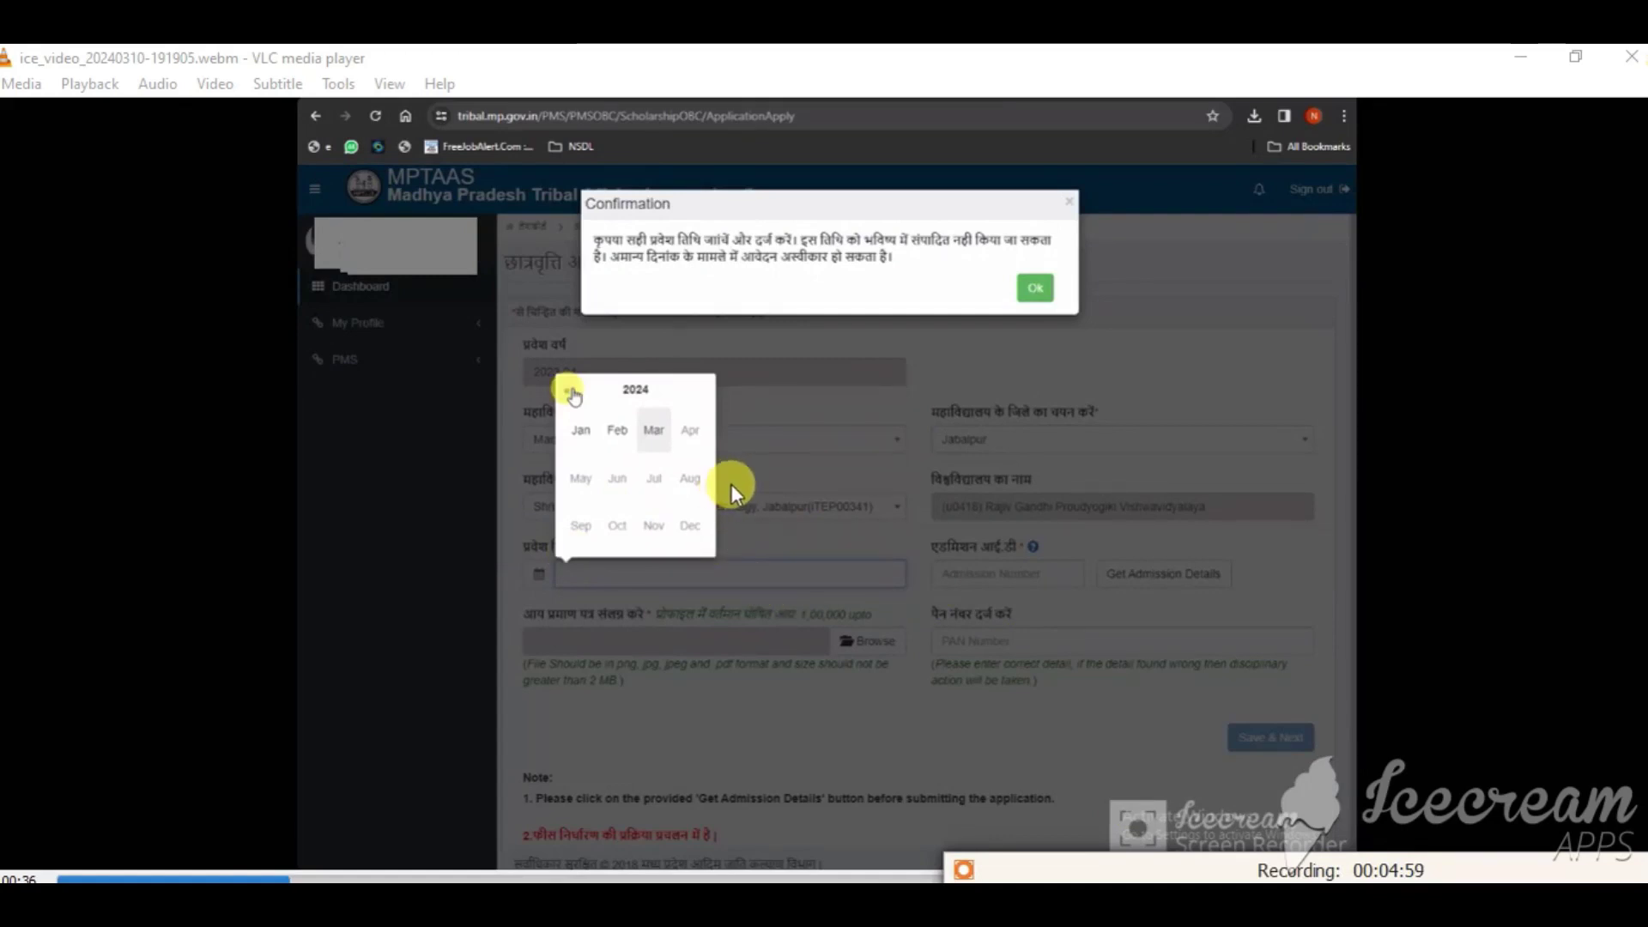
{"action": "left_click", "coordinate": [754, 496]}
{"action": "left_click_drag", "start_coordinate": [776, 510], "coordinate": [846, 525]}
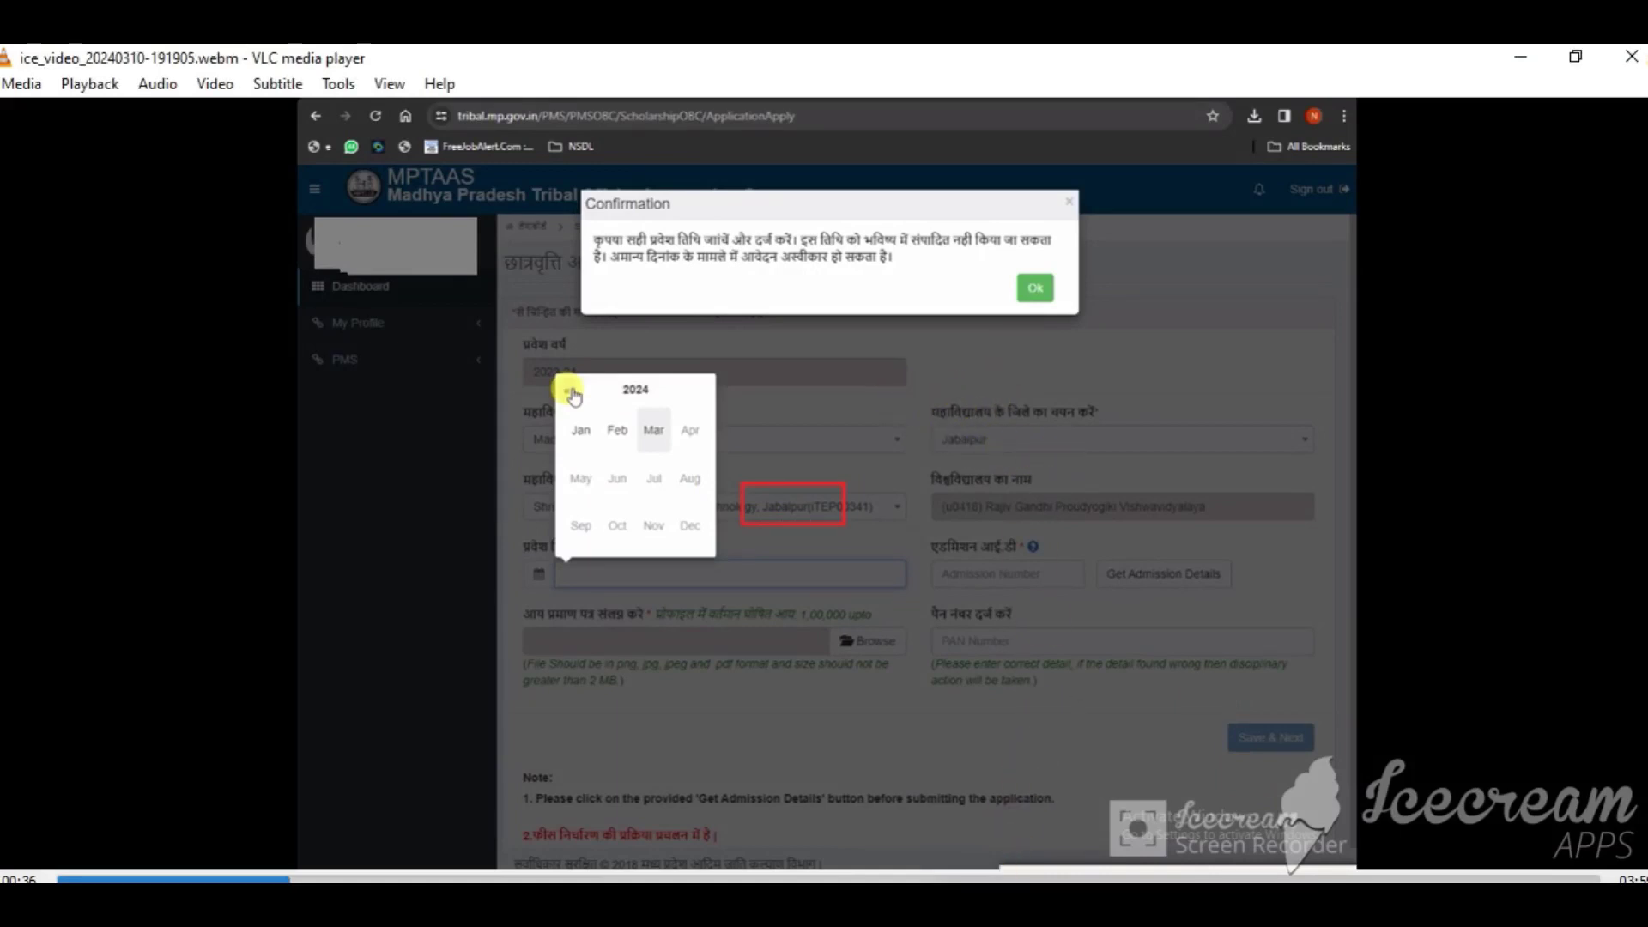
{"action": "left_click", "coordinate": [993, 870]}
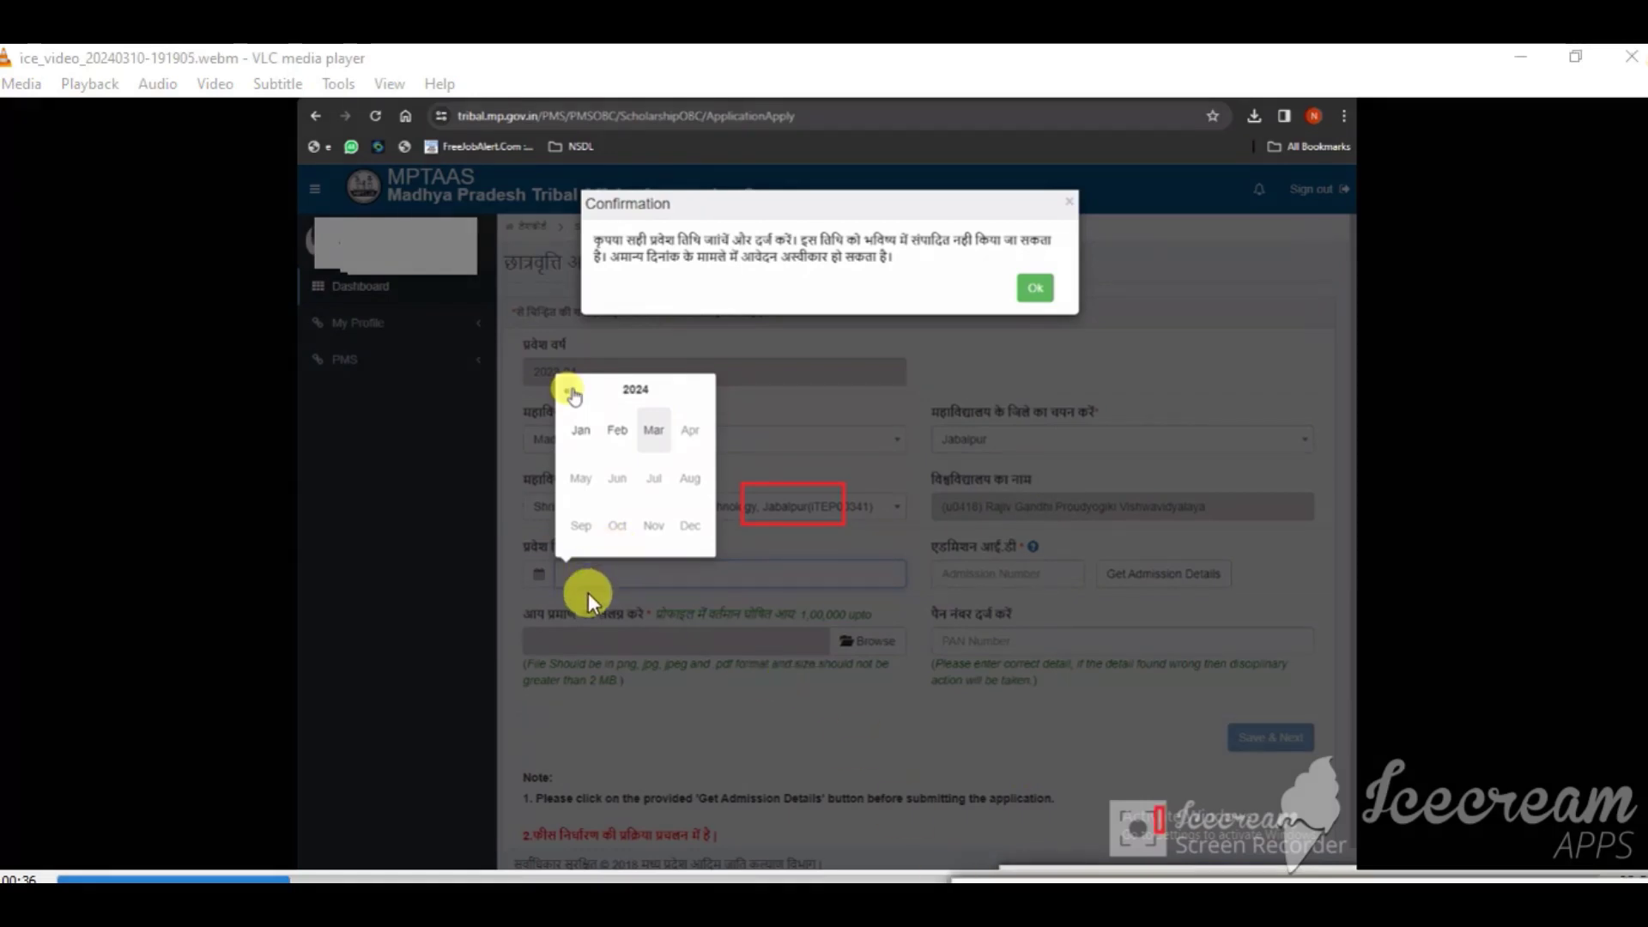
{"action": "mouse_move", "coordinate": [563, 553]}
{"action": "left_mouse_down"}
{"action": "mouse_move", "coordinate": [763, 630]}
{"action": "mouse_move", "coordinate": [901, 607]}
{"action": "mouse_move", "coordinate": [905, 585]}
{"action": "left_mouse_up"}
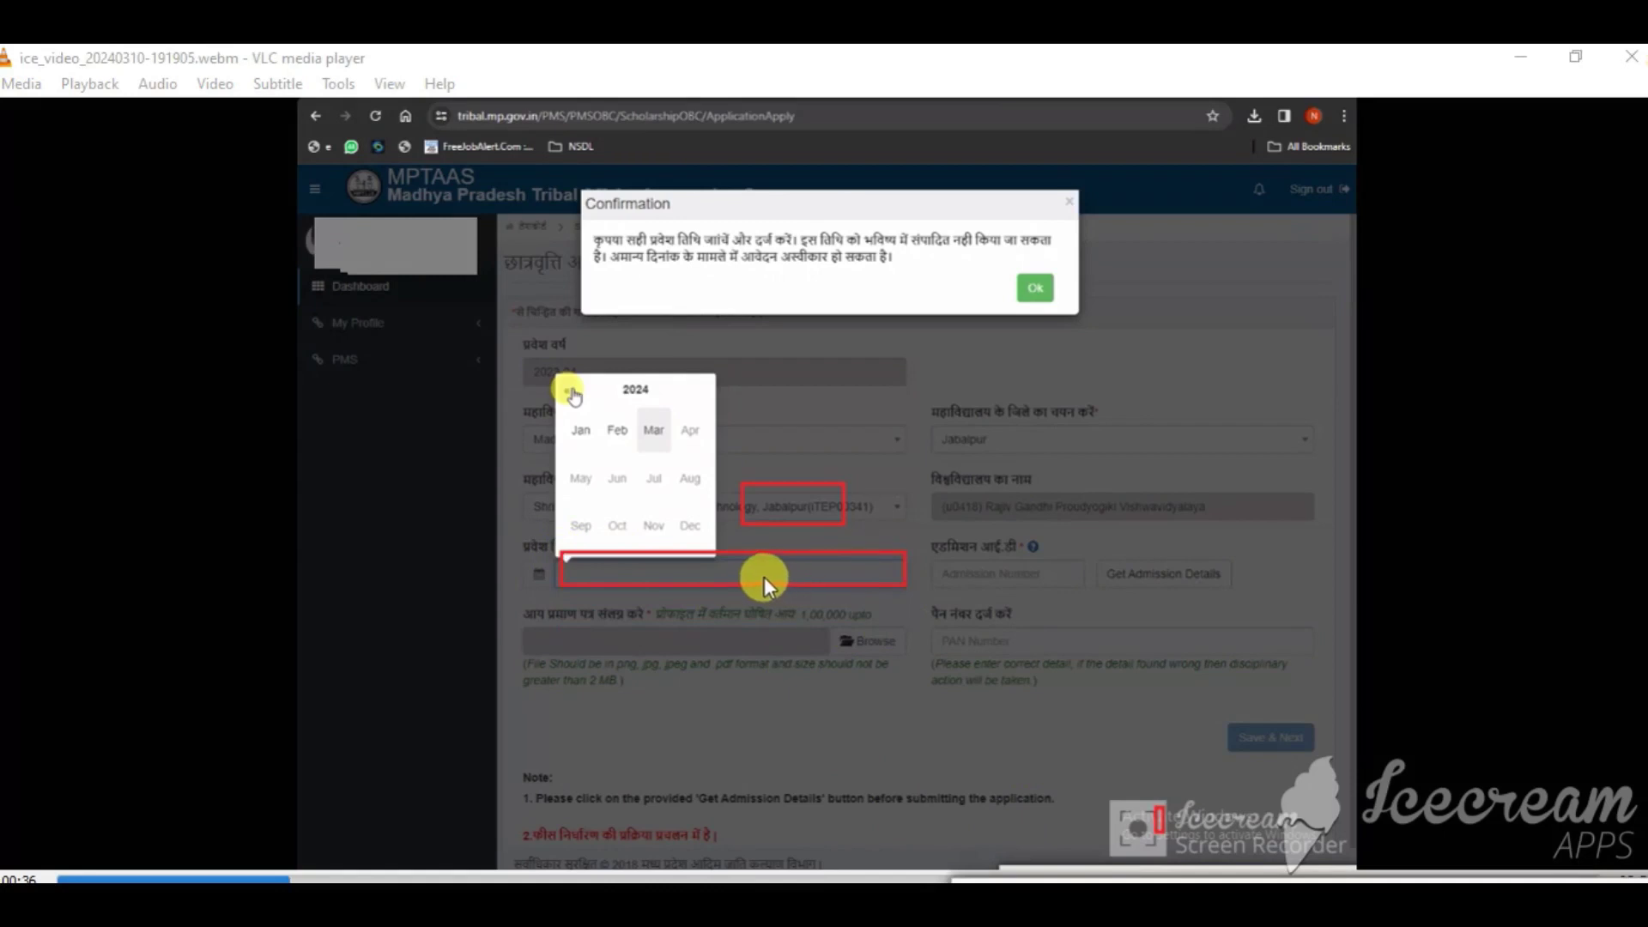
{"action": "mouse_move", "coordinate": [559, 371]}
{"action": "left_mouse_down"}
{"action": "mouse_move", "coordinate": [626, 515]}
{"action": "mouse_move", "coordinate": [707, 562]}
{"action": "left_mouse_up"}
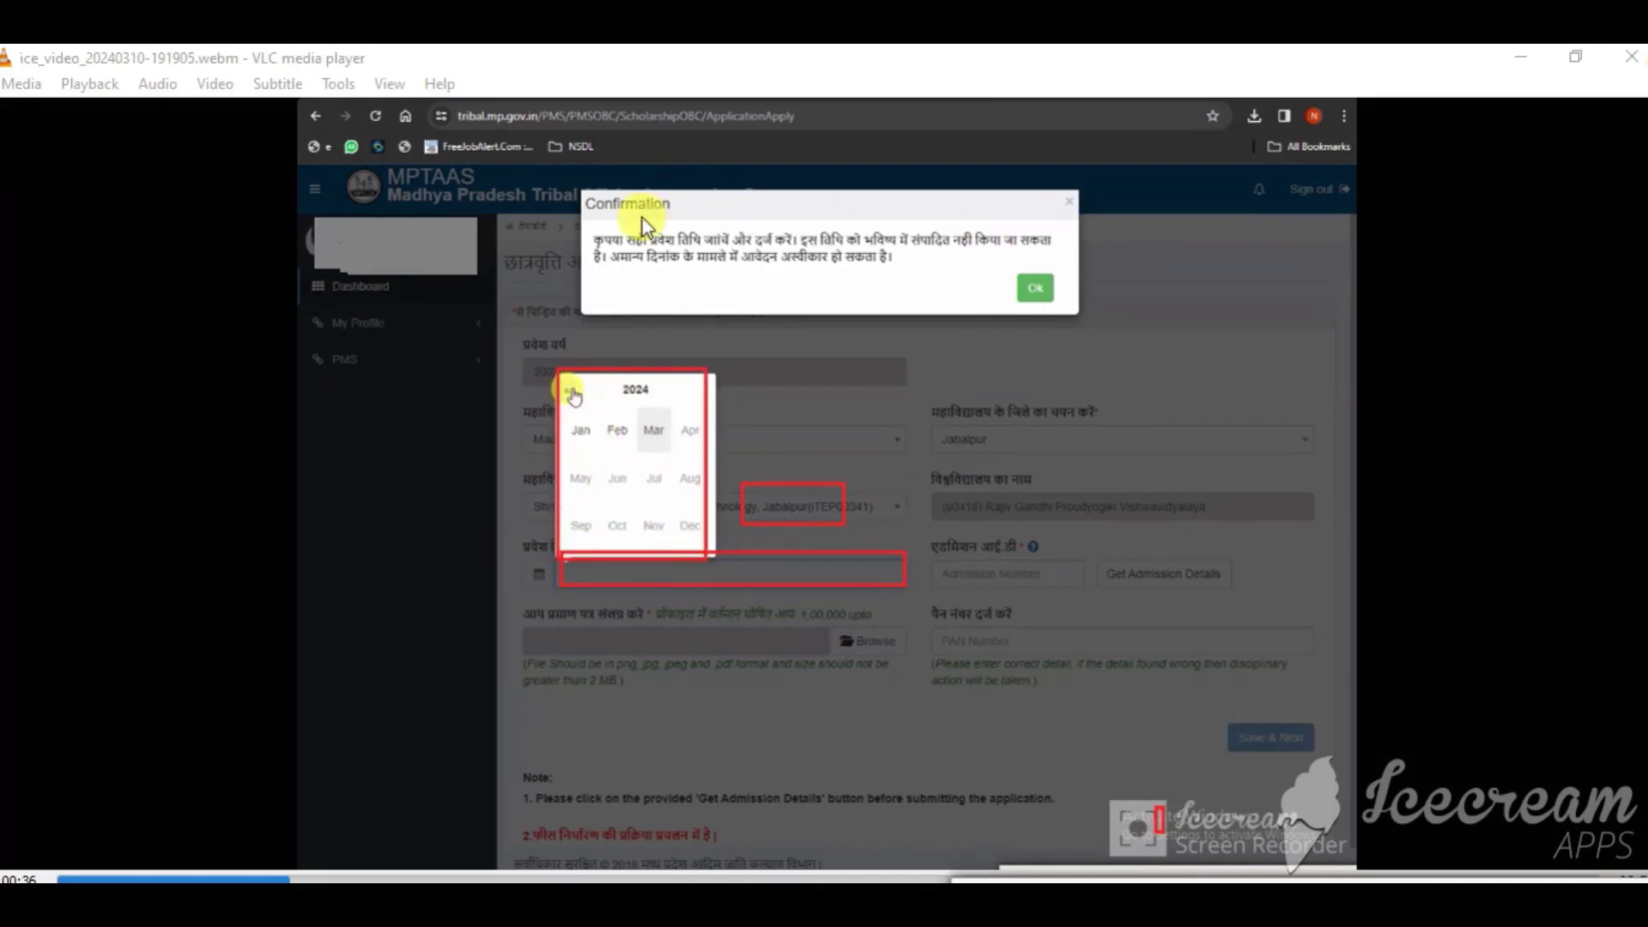
{"action": "mouse_move", "coordinate": [573, 191]}
{"action": "left_mouse_down"}
{"action": "mouse_move", "coordinate": [892, 309]}
{"action": "mouse_move", "coordinate": [1079, 316]}
{"action": "left_mouse_up"}
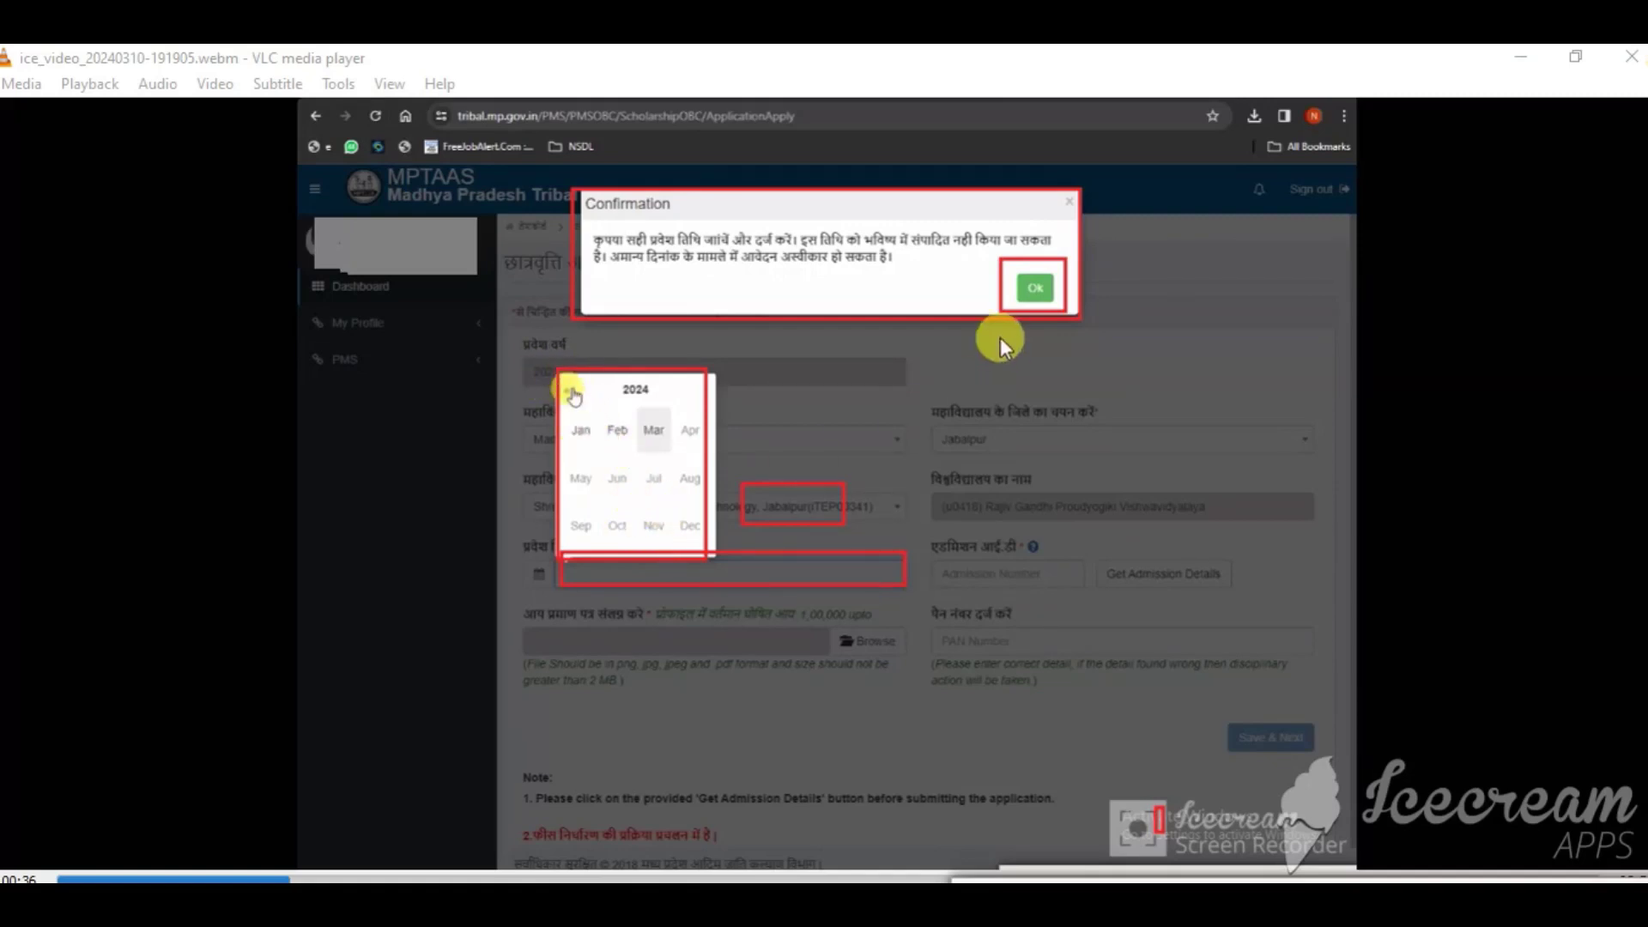
{"action": "left_click_drag", "start_coordinate": [1003, 266], "coordinate": [1058, 316]}
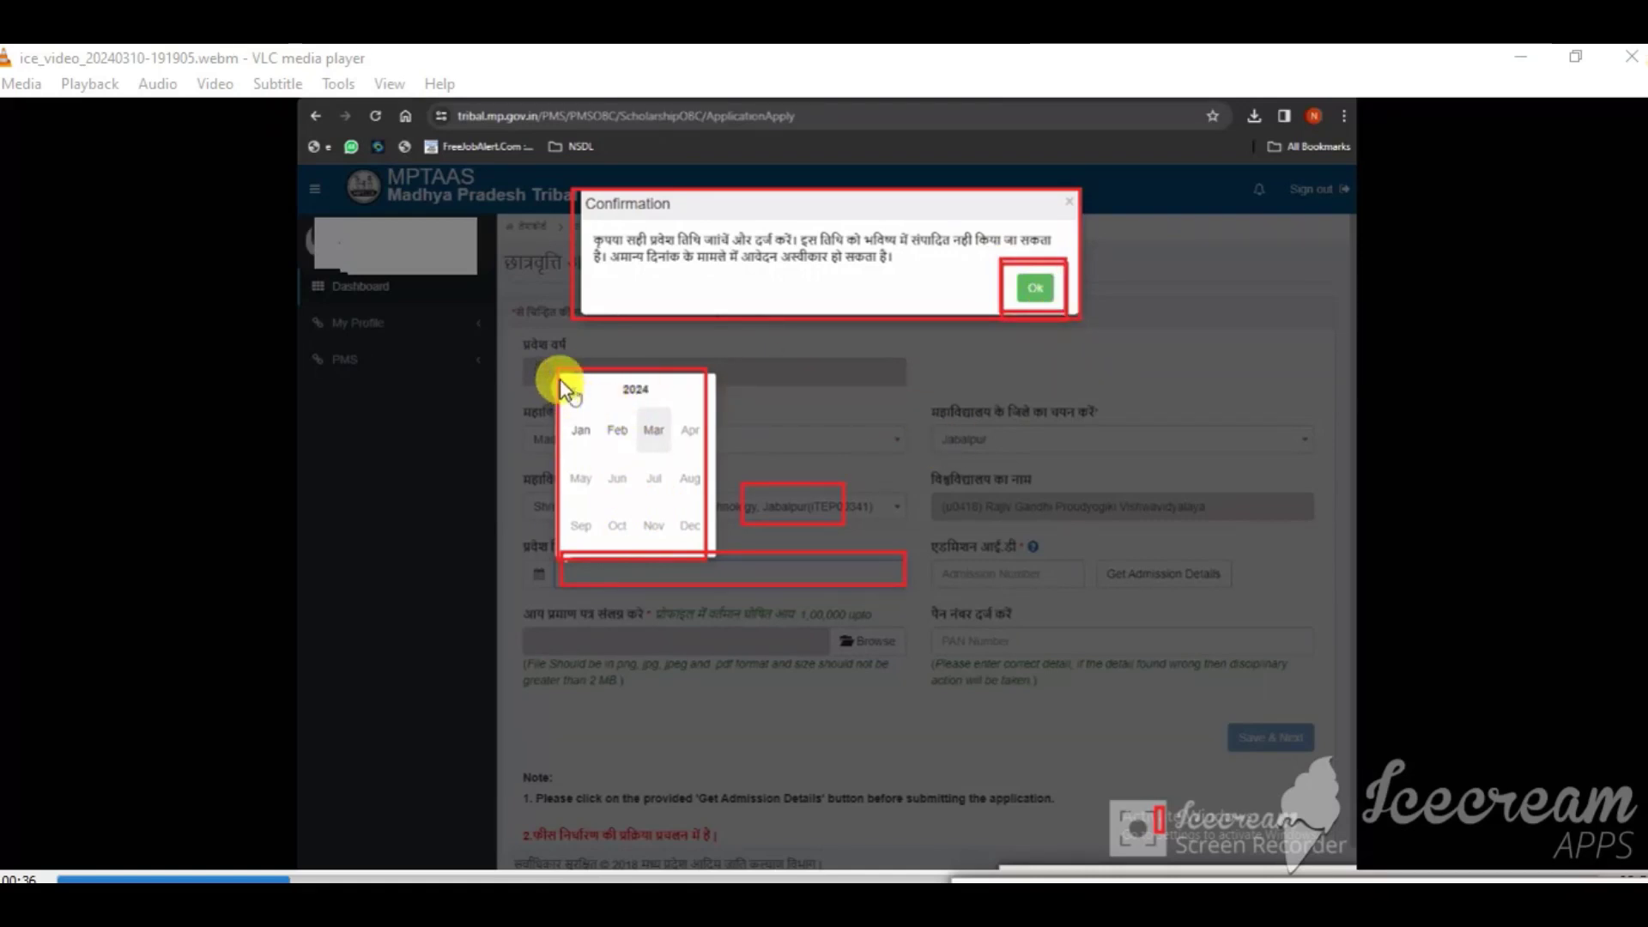
- Mark the admission-date calendar and the Get Admission Details button with rectangles on the paused scholarship form video
{"action": "left_click_drag", "start_coordinate": [561, 378], "coordinate": [584, 415]}
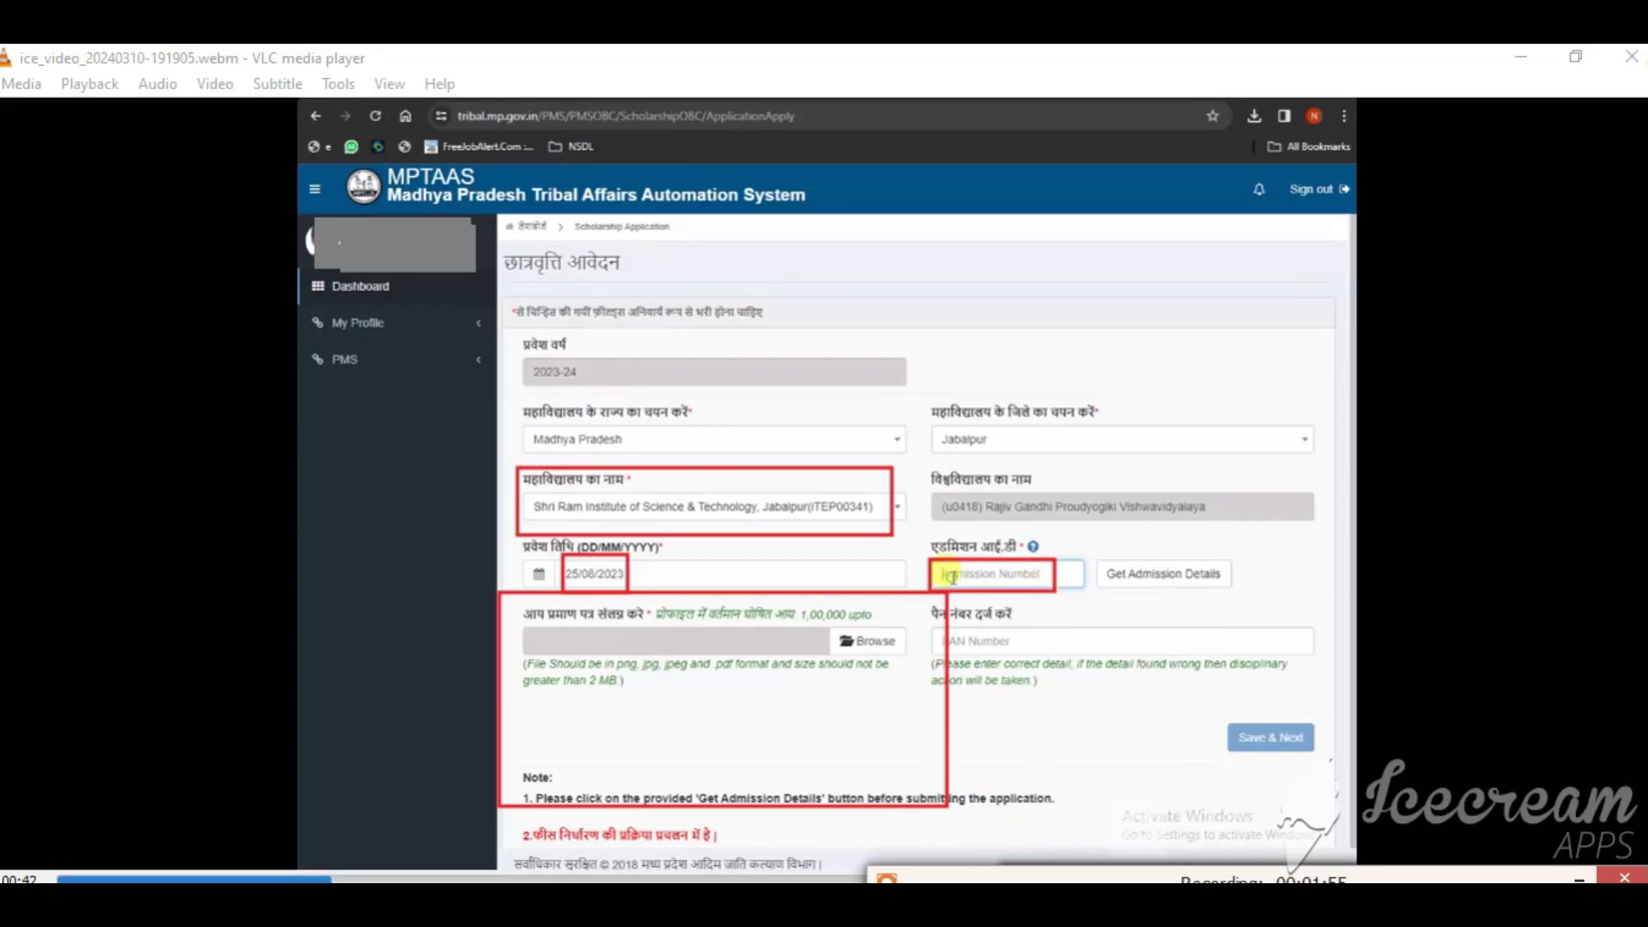
{"action": "mouse_move", "coordinate": [1099, 551]}
{"action": "left_mouse_down"}
{"action": "mouse_move", "coordinate": [1121, 588]}
{"action": "mouse_move", "coordinate": [1249, 631]}
{"action": "mouse_move", "coordinate": [1244, 607]}
{"action": "left_mouse_up"}
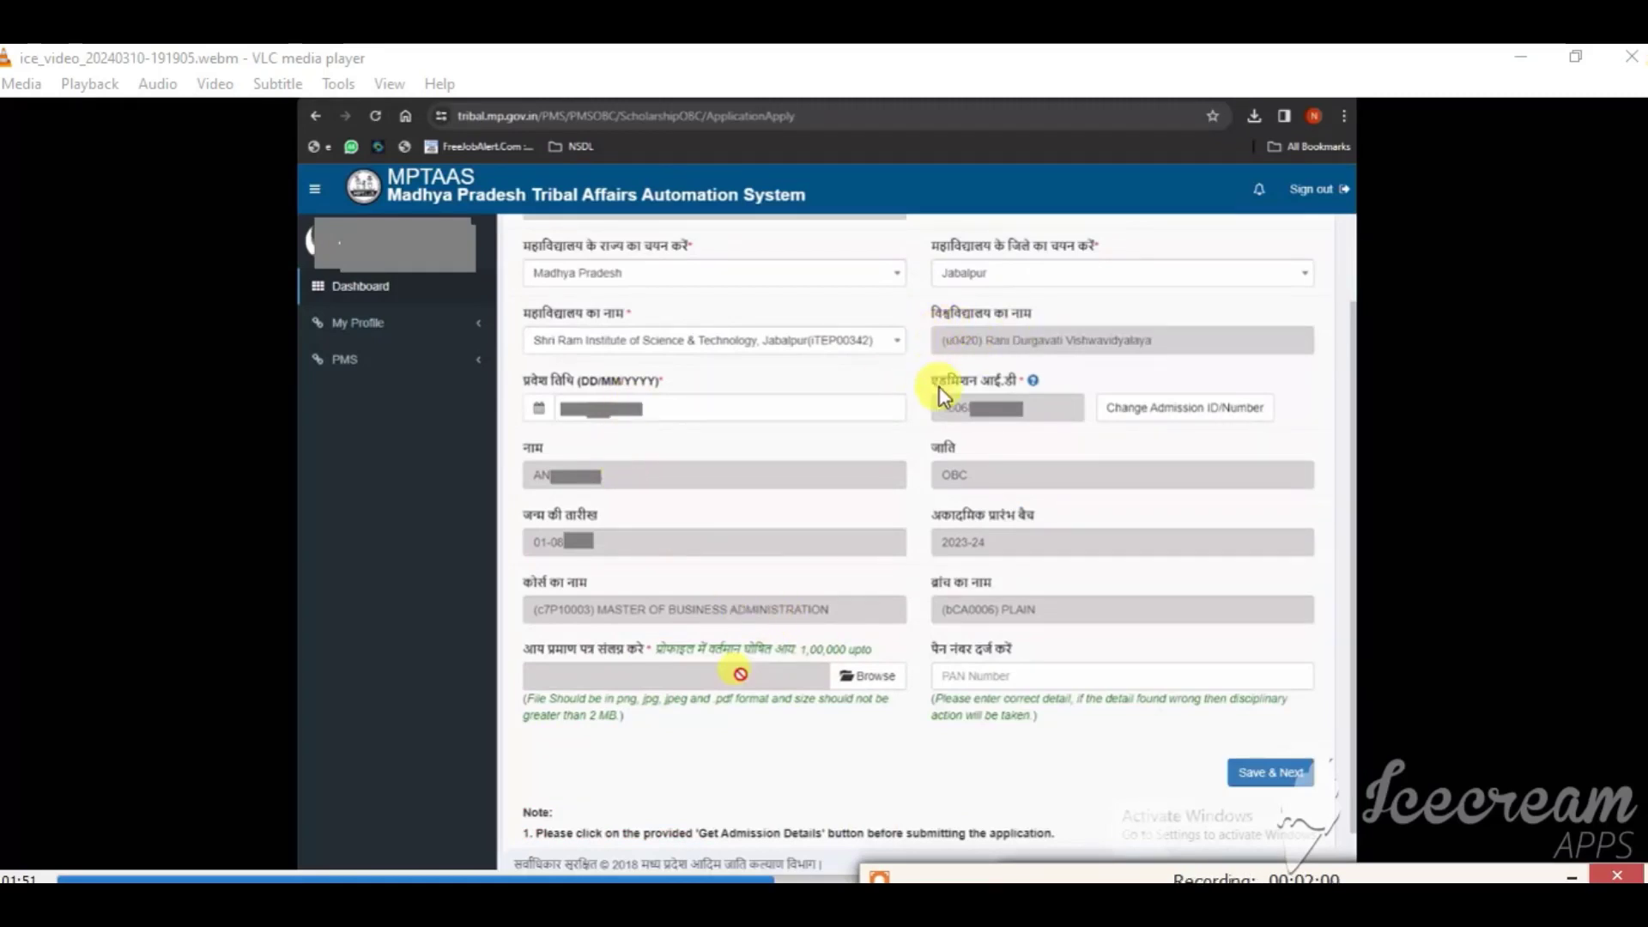
- Frame the Change Admission ID/Number button and outline the fetched applicant and course details on the scholarship form
{"action": "mouse_move", "coordinate": [1097, 376]}
{"action": "left_mouse_down"}
{"action": "mouse_move", "coordinate": [1103, 395]}
{"action": "mouse_move", "coordinate": [1283, 435]}
{"action": "left_mouse_up"}
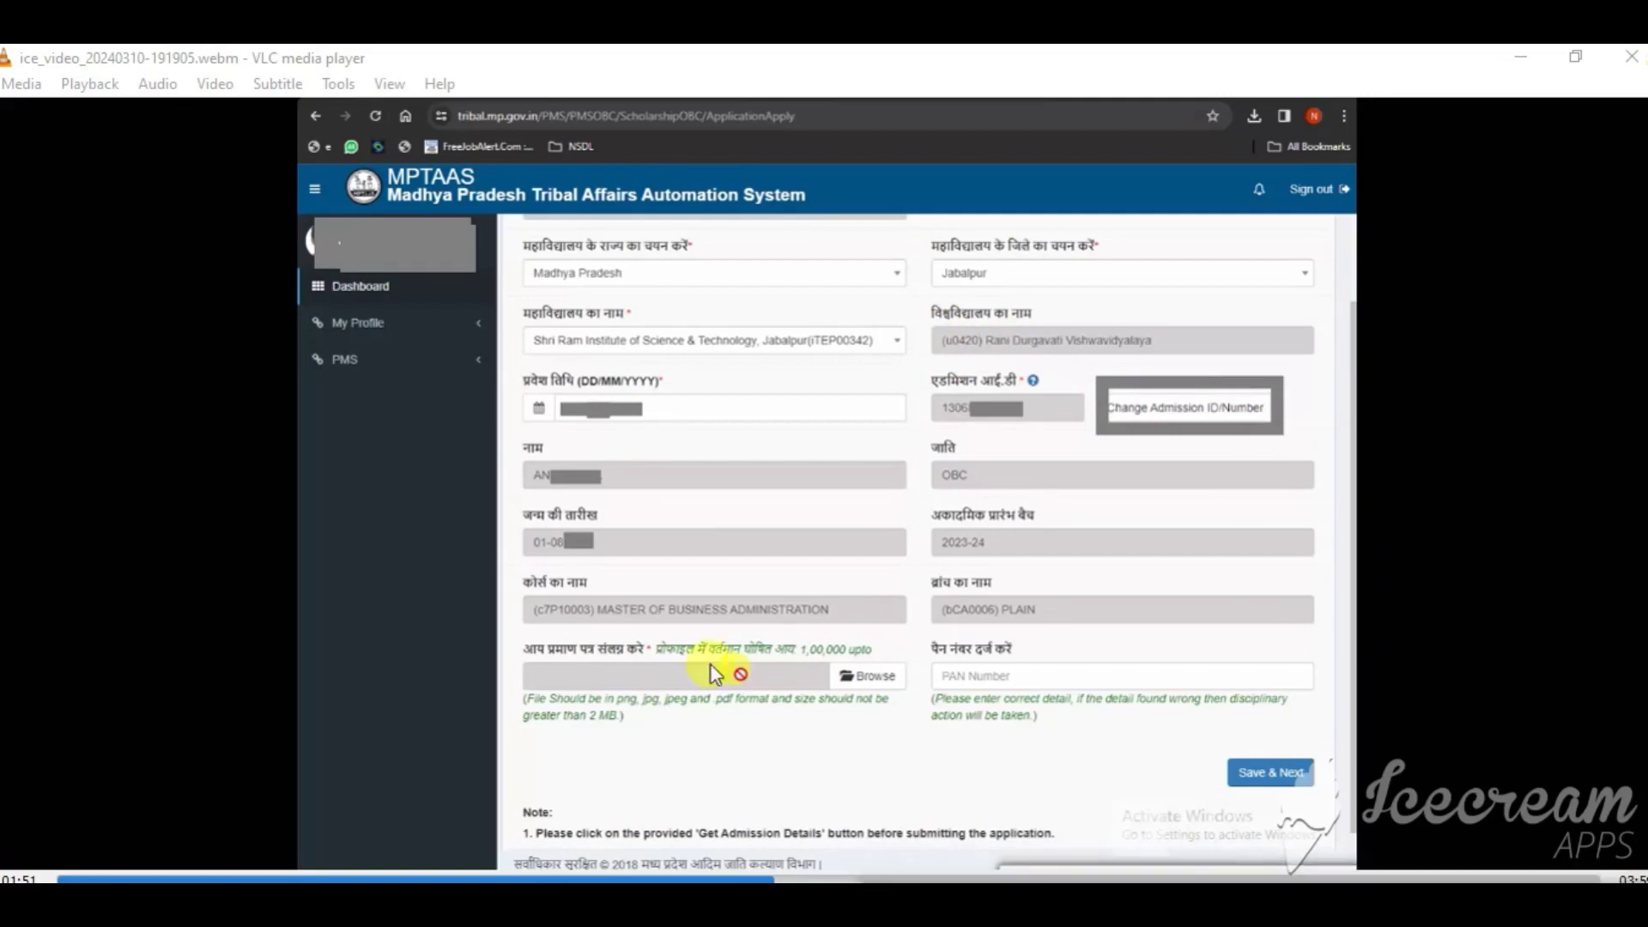
{"action": "left_click_drag", "start_coordinate": [506, 433], "coordinate": [678, 598]}
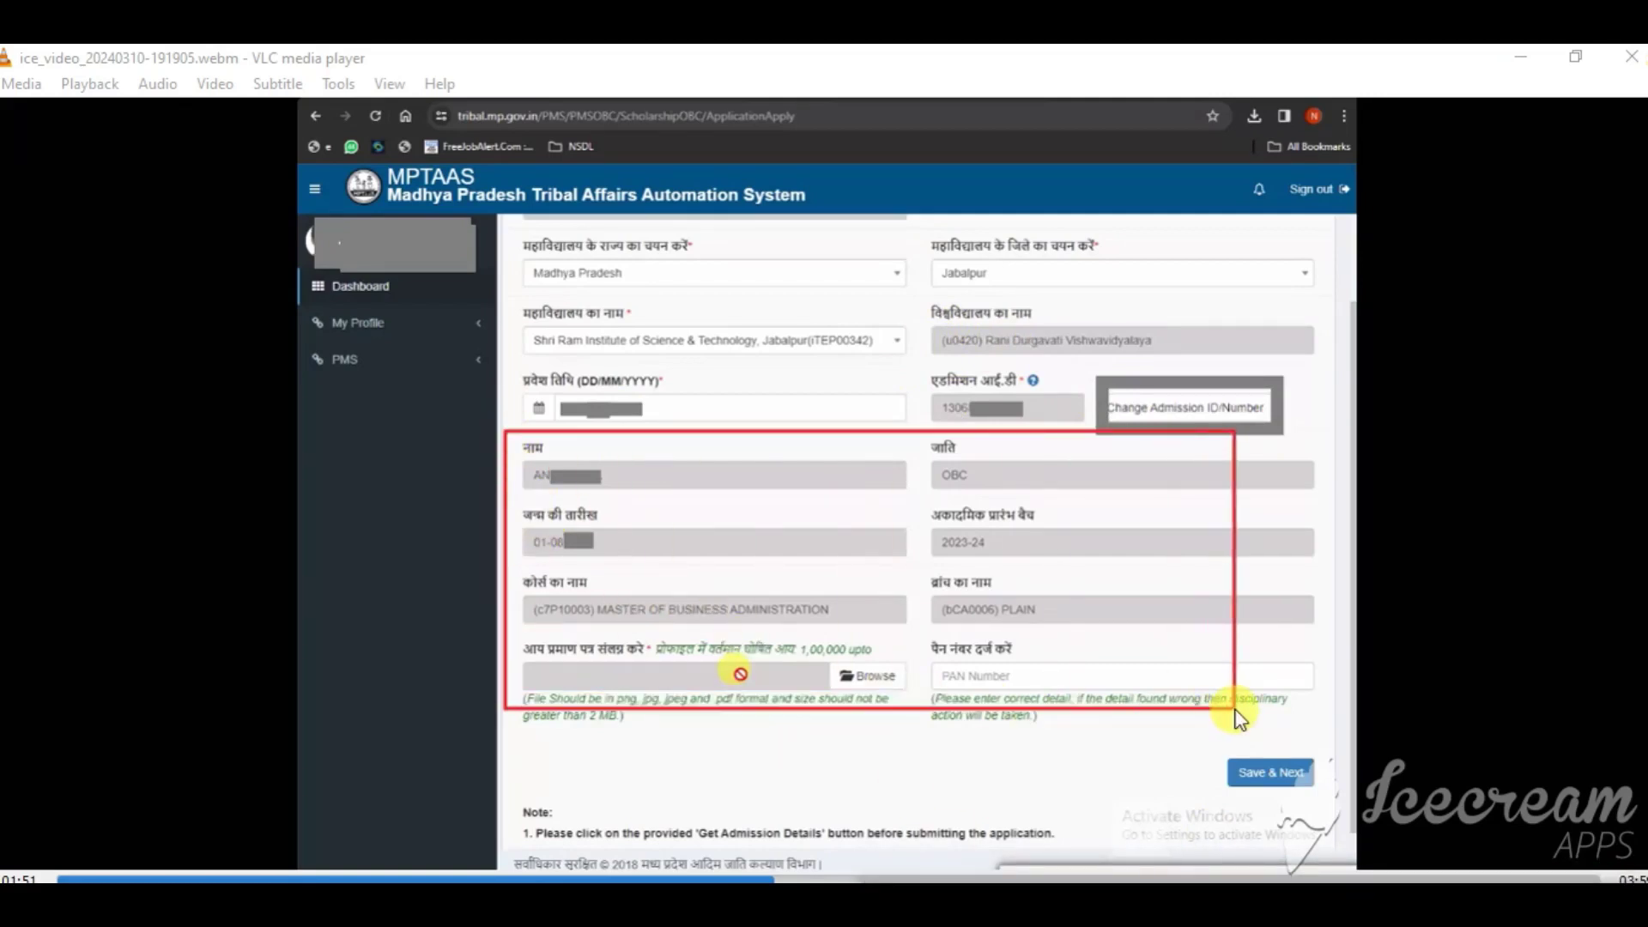
{"action": "mouse_move", "coordinate": [527, 570]}
{"action": "left_mouse_down"}
{"action": "mouse_move", "coordinate": [791, 668]}
{"action": "mouse_move", "coordinate": [853, 628]}
{"action": "left_mouse_up"}
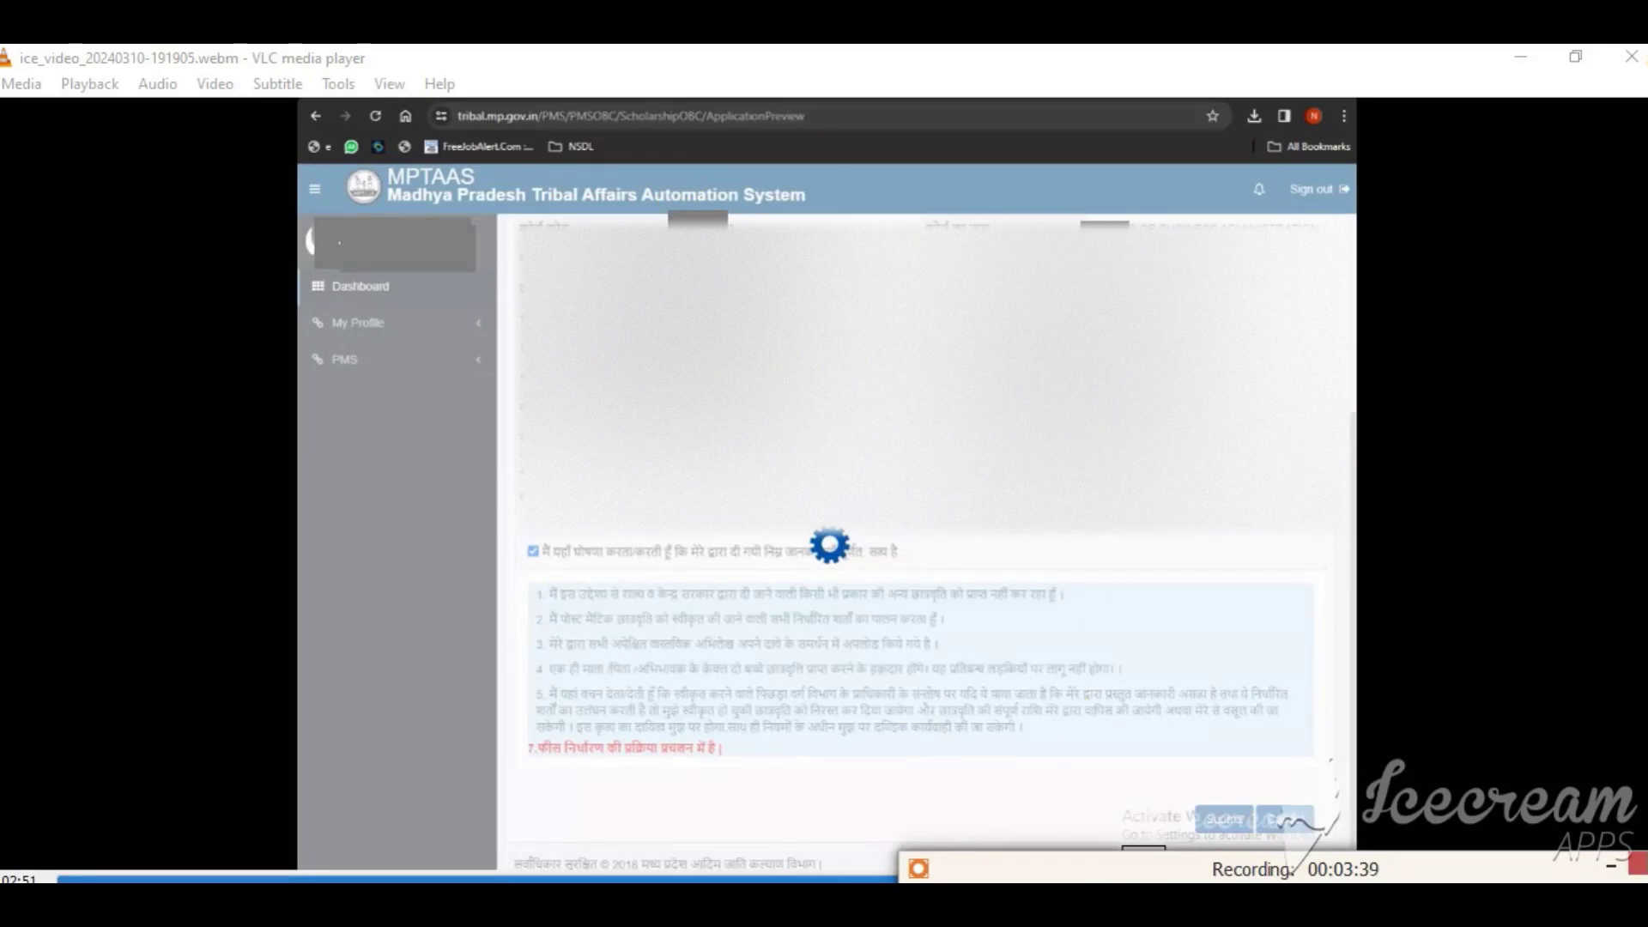
{"action": "mouse_move", "coordinate": [1270, 867]}
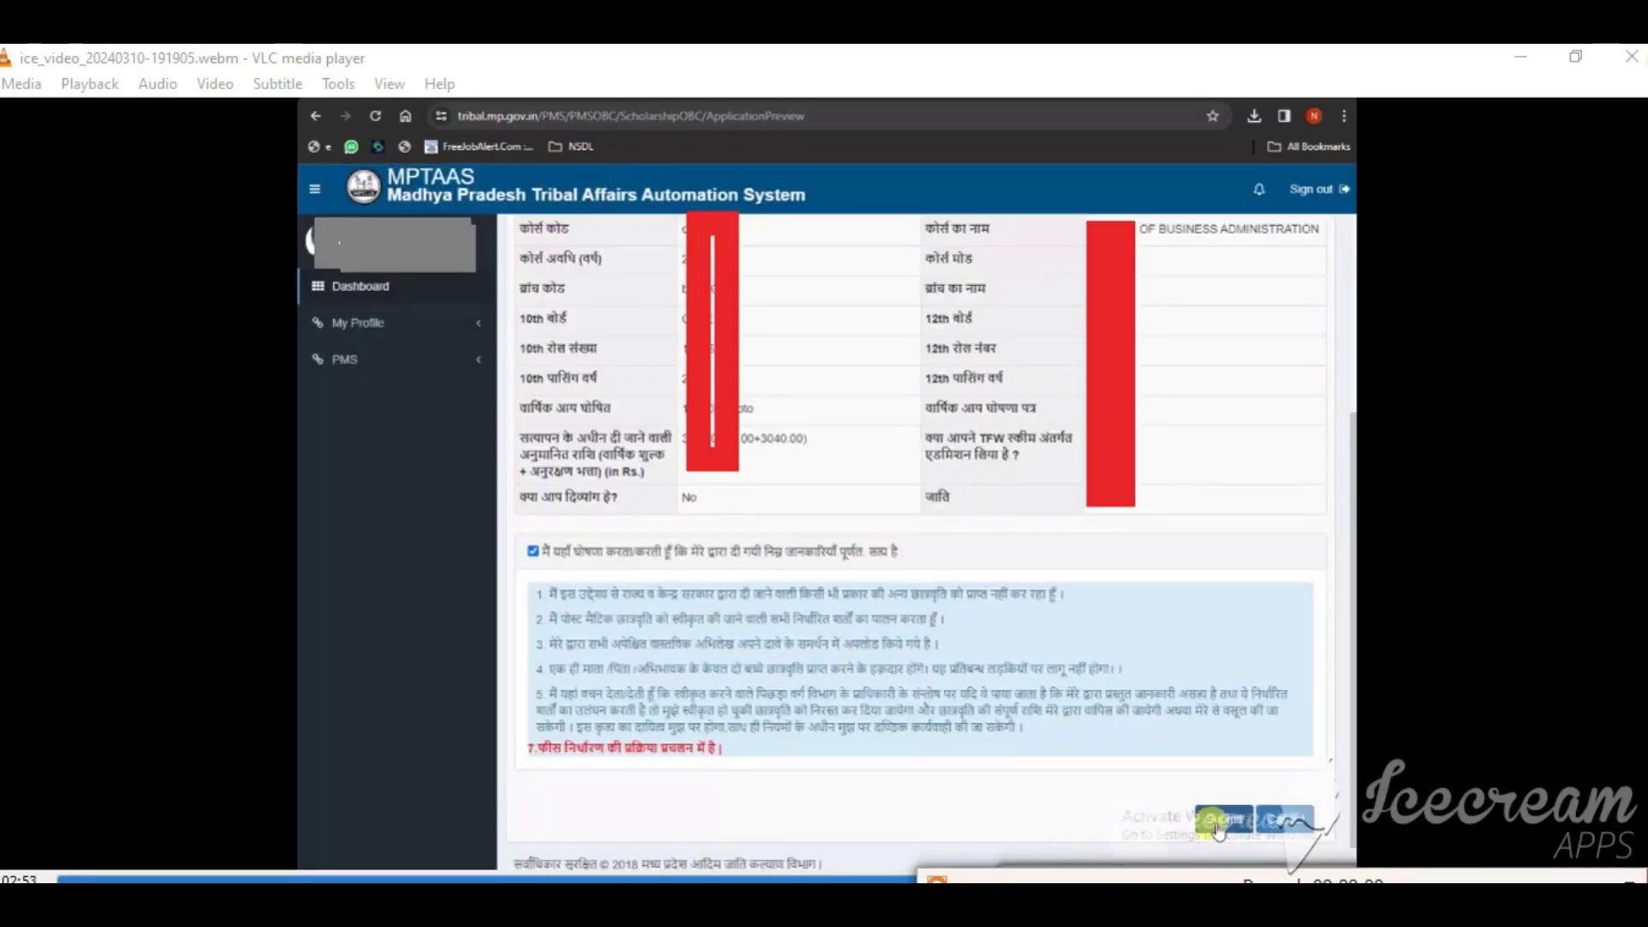
{"action": "left_click", "coordinate": [1207, 822]}
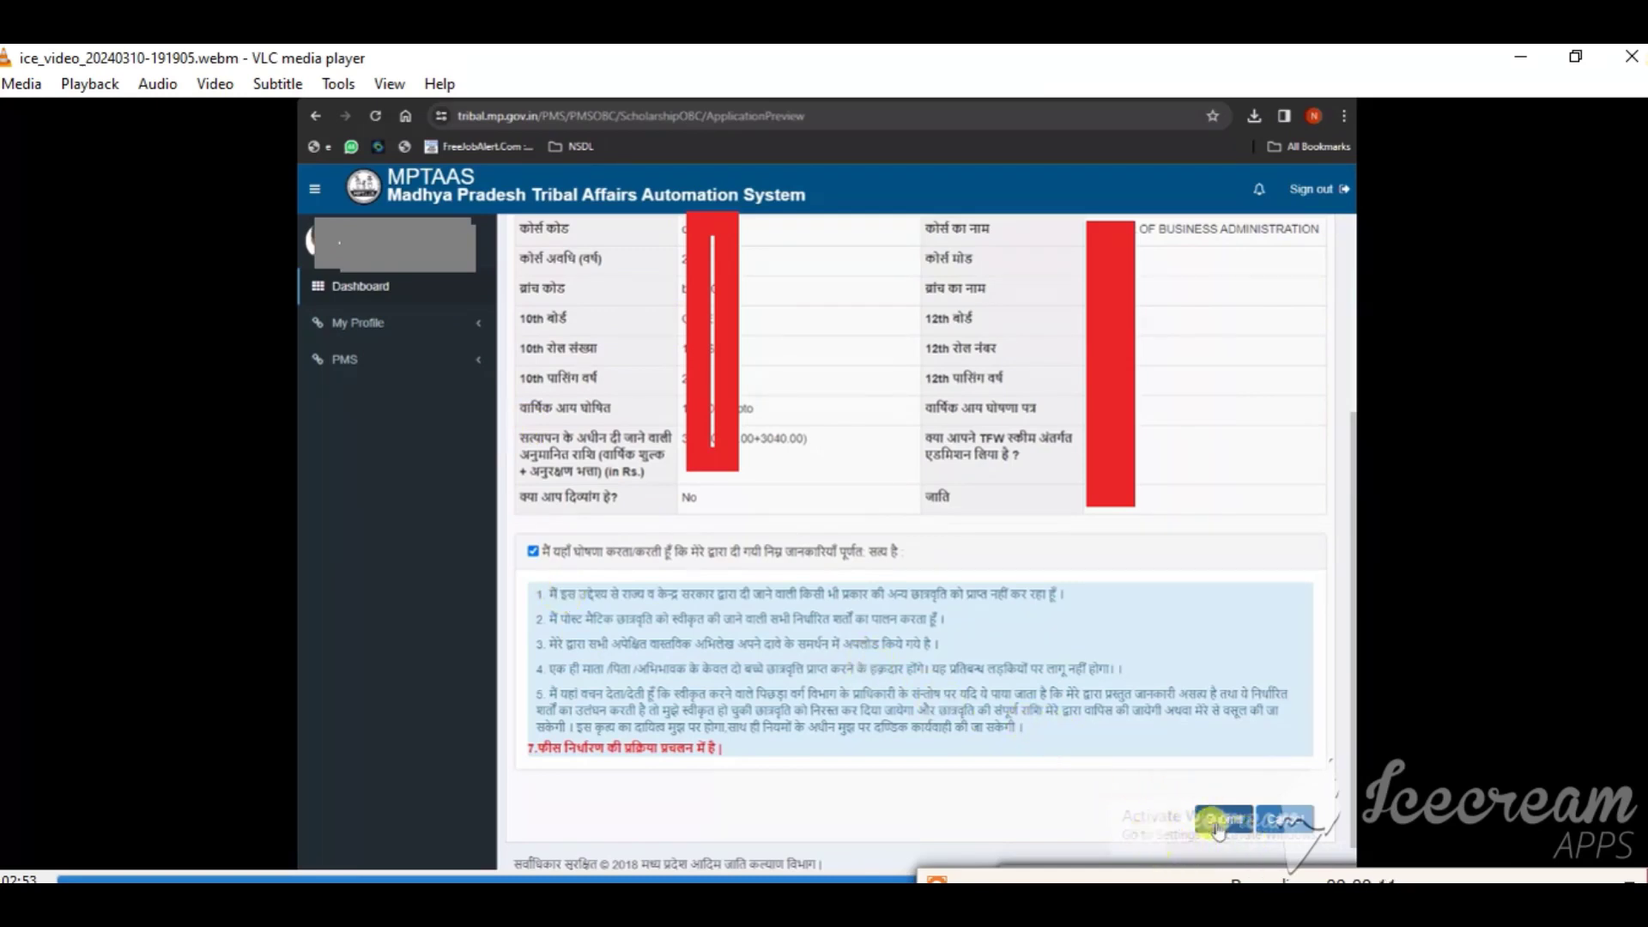
{"action": "left_click", "coordinate": [1308, 877]}
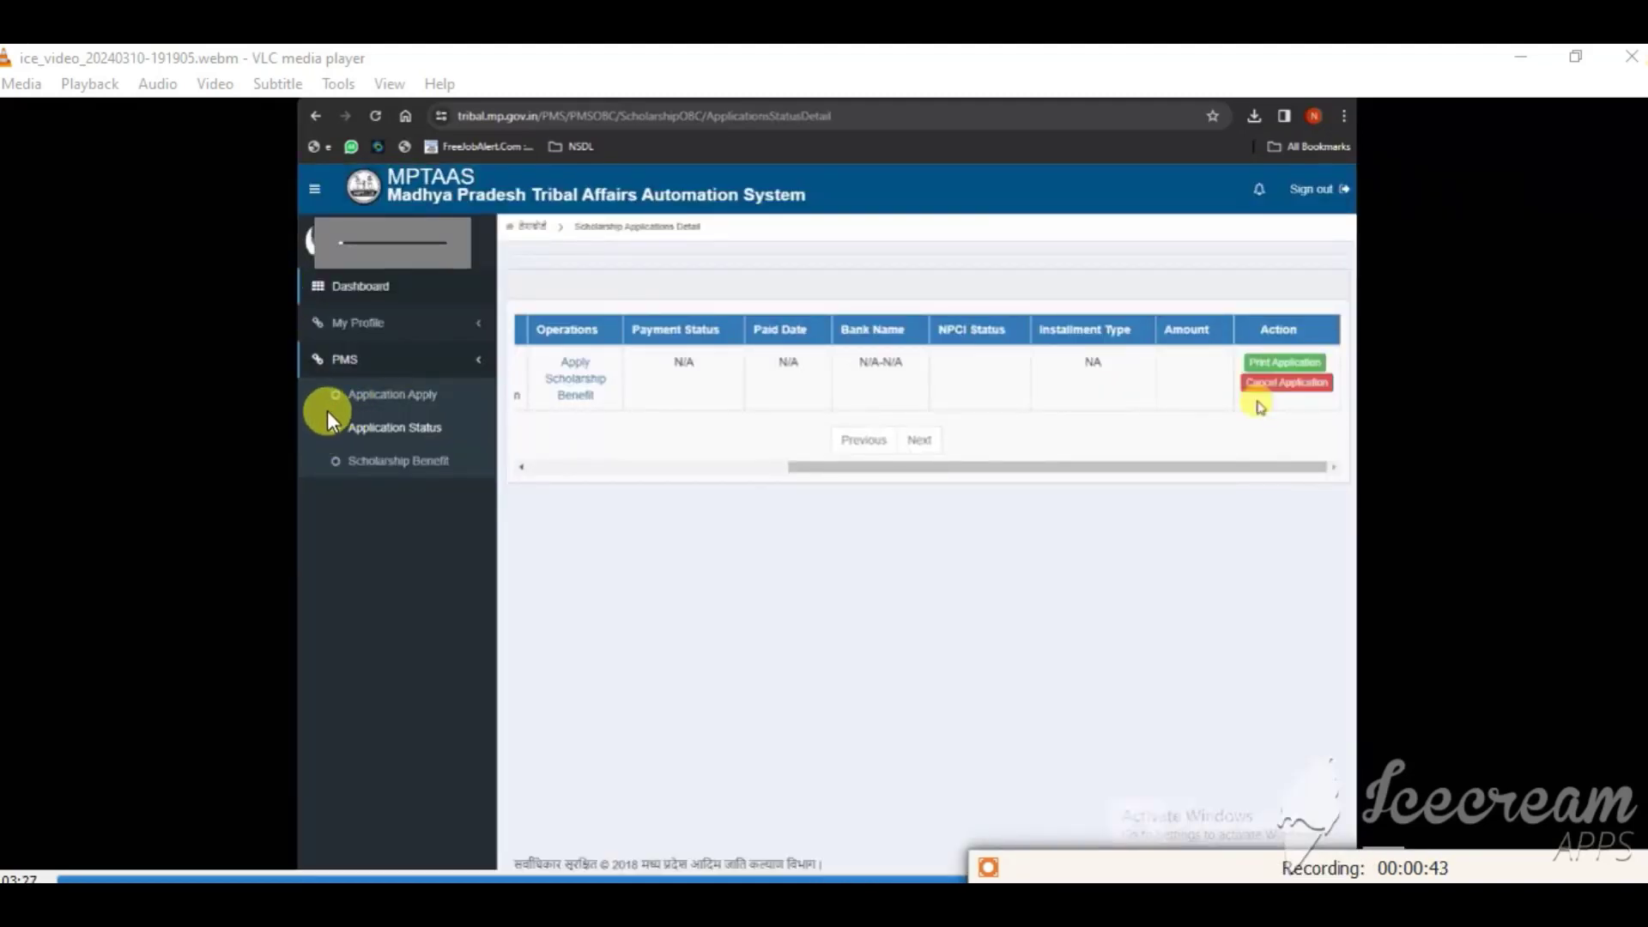
- Outline the Application Status entry, the table's horizontal scrollbar and the Print Application and Cancel Application actions in red
{"action": "left_click_drag", "start_coordinate": [327, 410], "coordinate": [460, 448]}
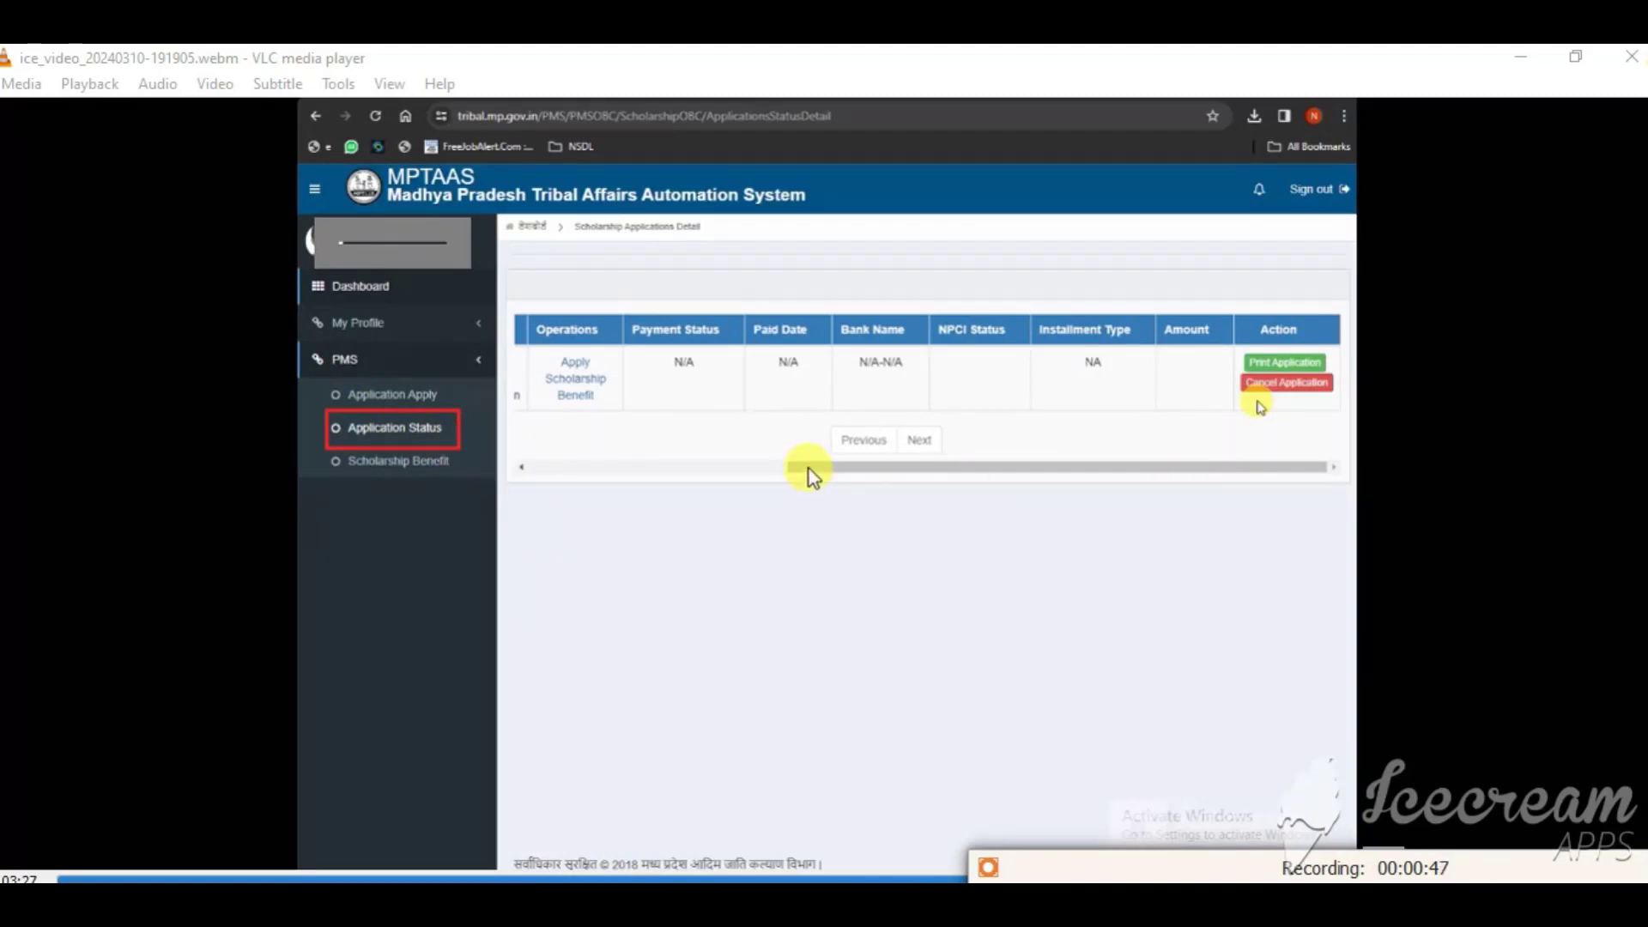
{"action": "left_click_drag", "start_coordinate": [809, 469], "coordinate": [1022, 487]}
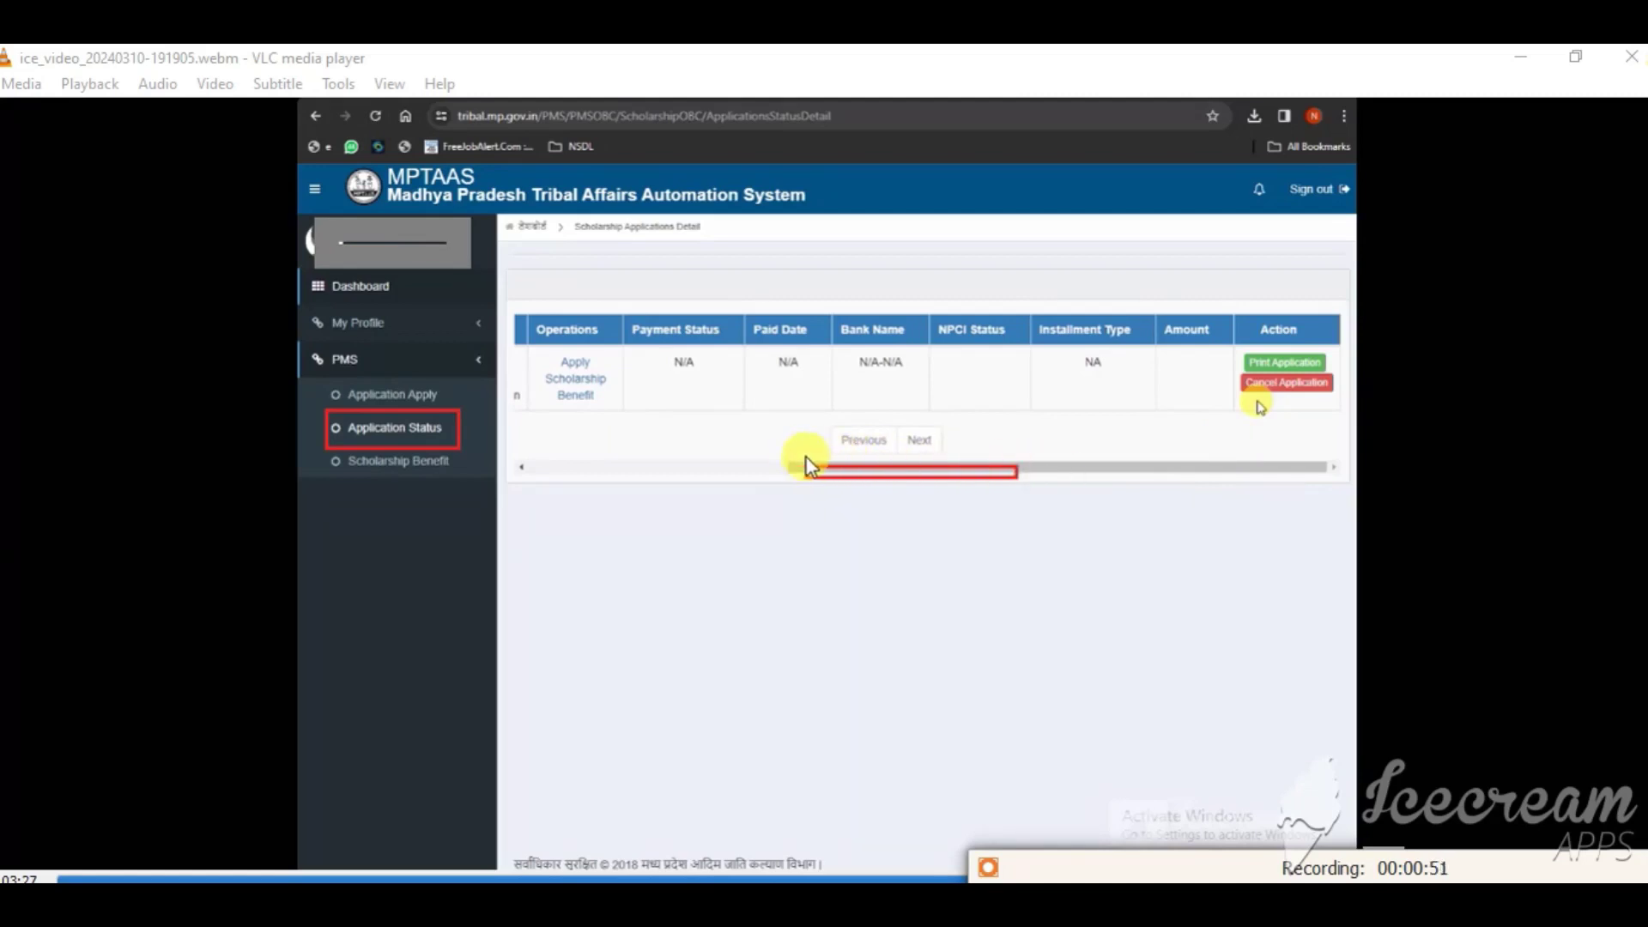
{"action": "mouse_move", "coordinate": [1237, 341]}
{"action": "left_mouse_down"}
{"action": "mouse_move", "coordinate": [1326, 422]}
{"action": "mouse_move", "coordinate": [1348, 412]}
{"action": "left_mouse_up"}
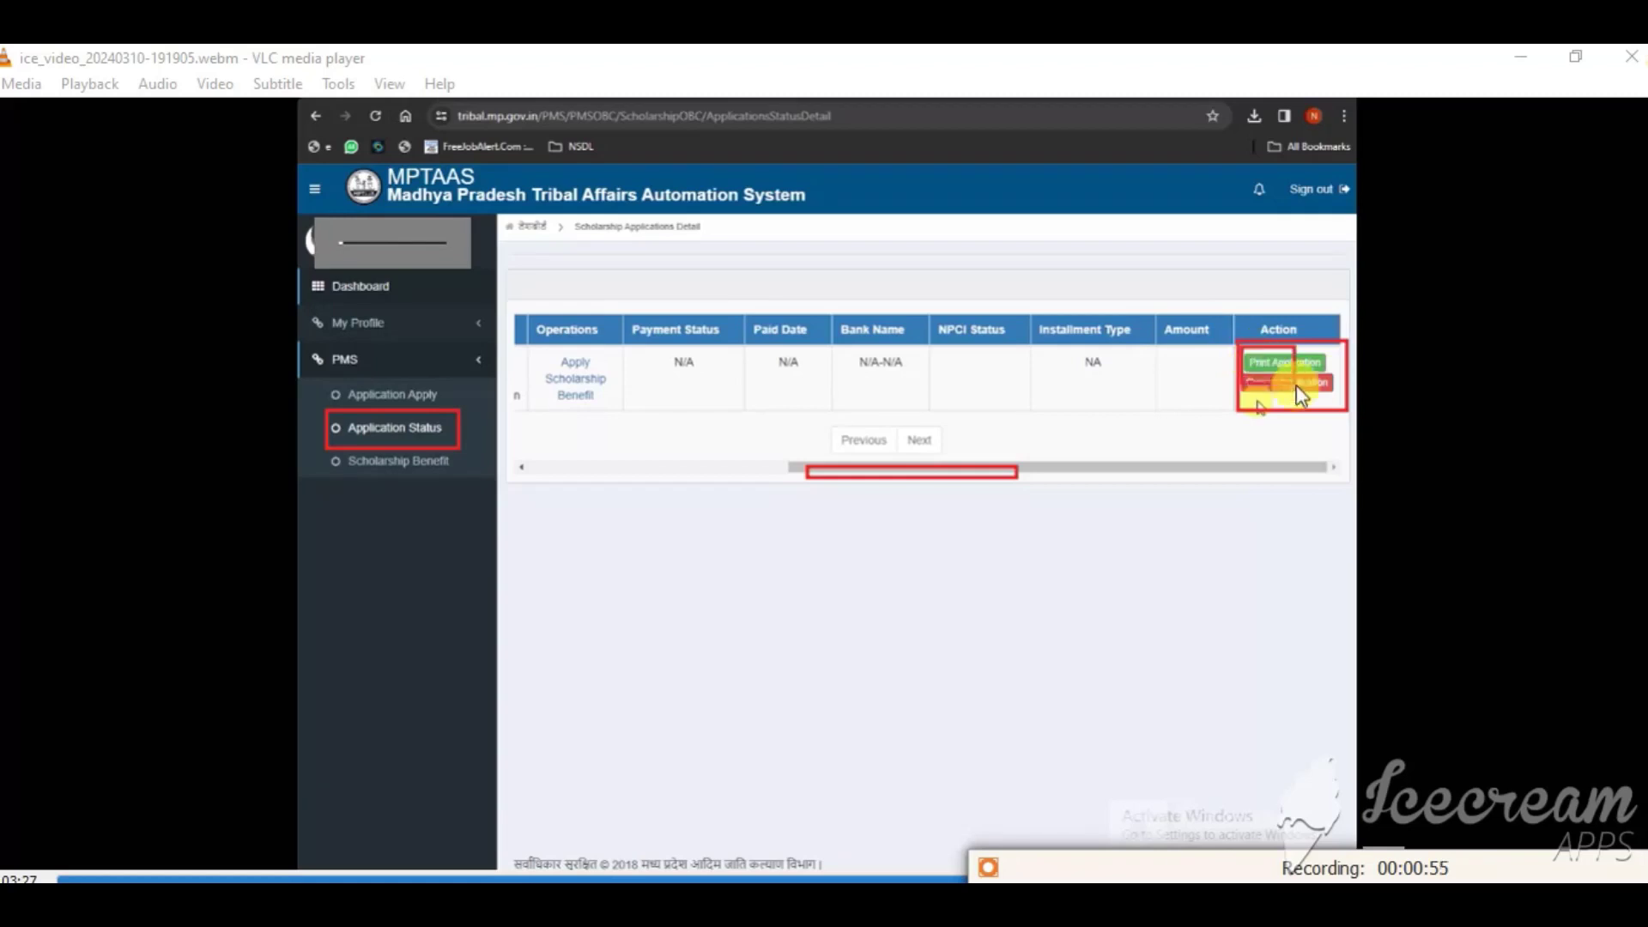
{"action": "left_click_drag", "start_coordinate": [1245, 384], "coordinate": [1343, 388]}
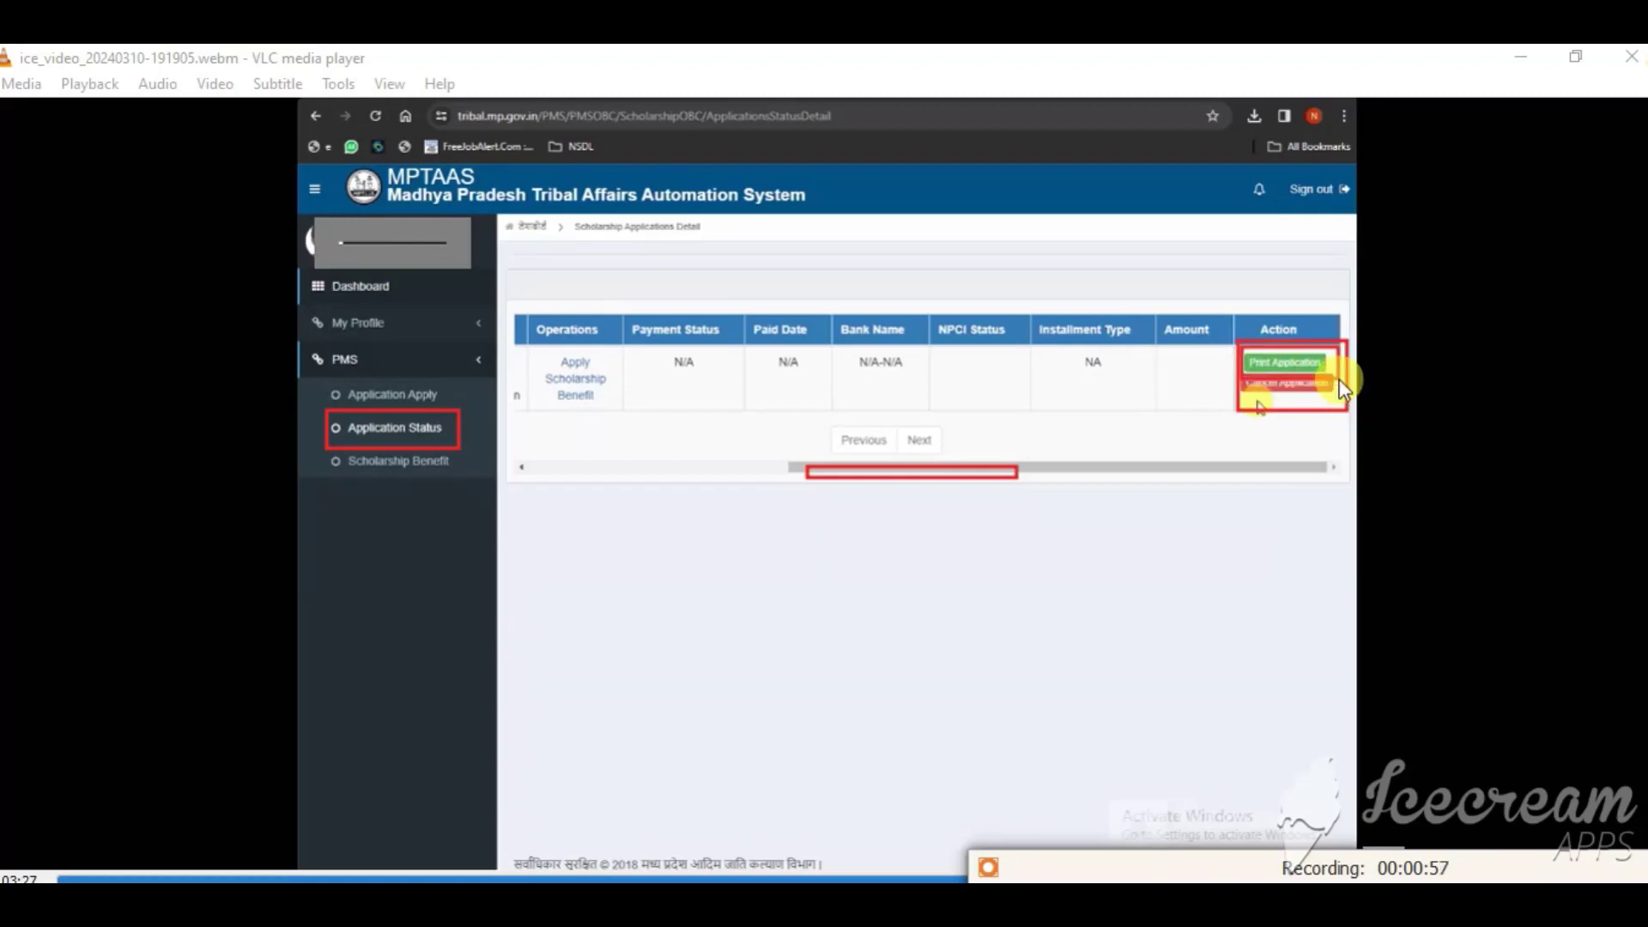